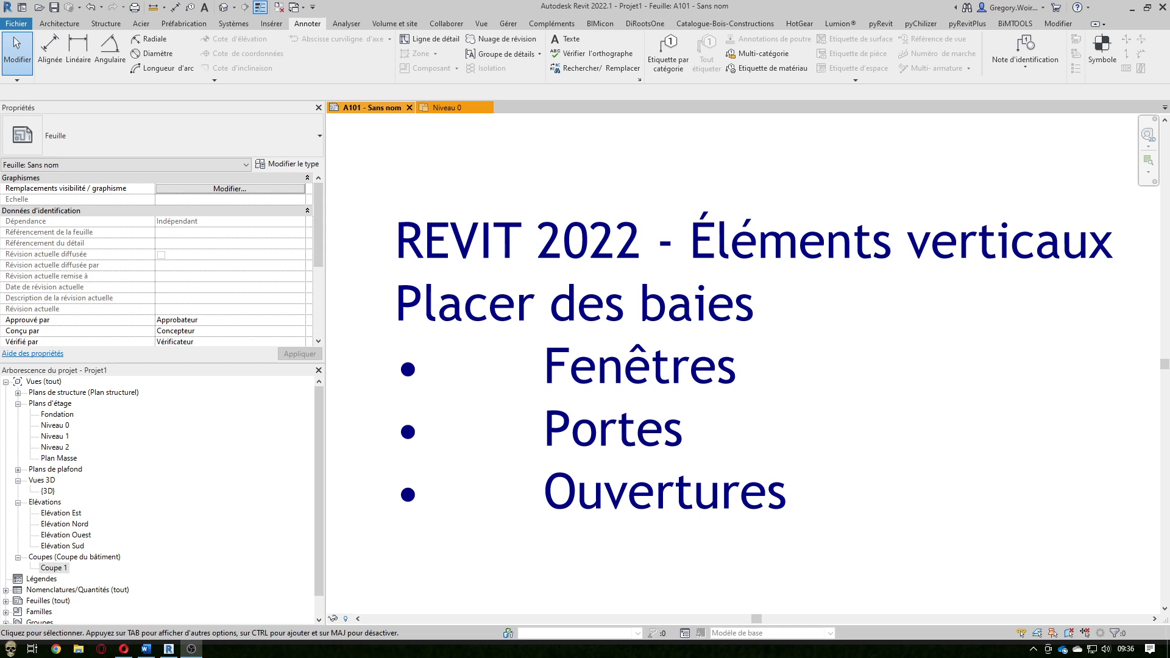
- Show the Niveau 0 floor plan and the {3D} view to inspect the building's walls
click(454, 108)
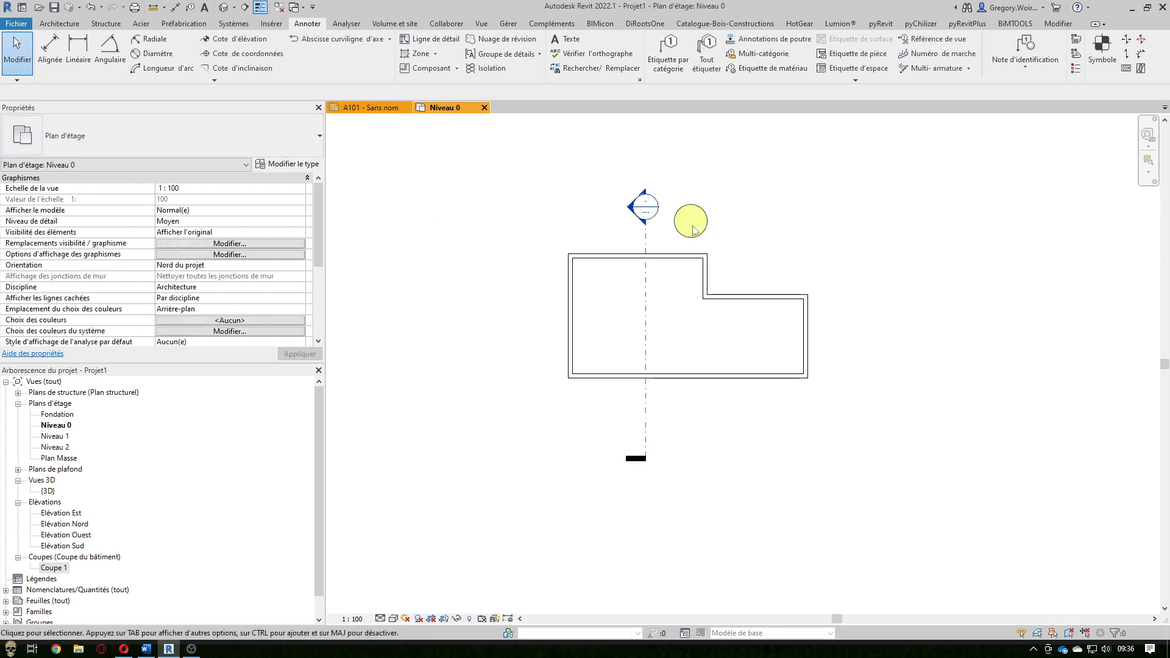
scroll(772, 277, up, 2)
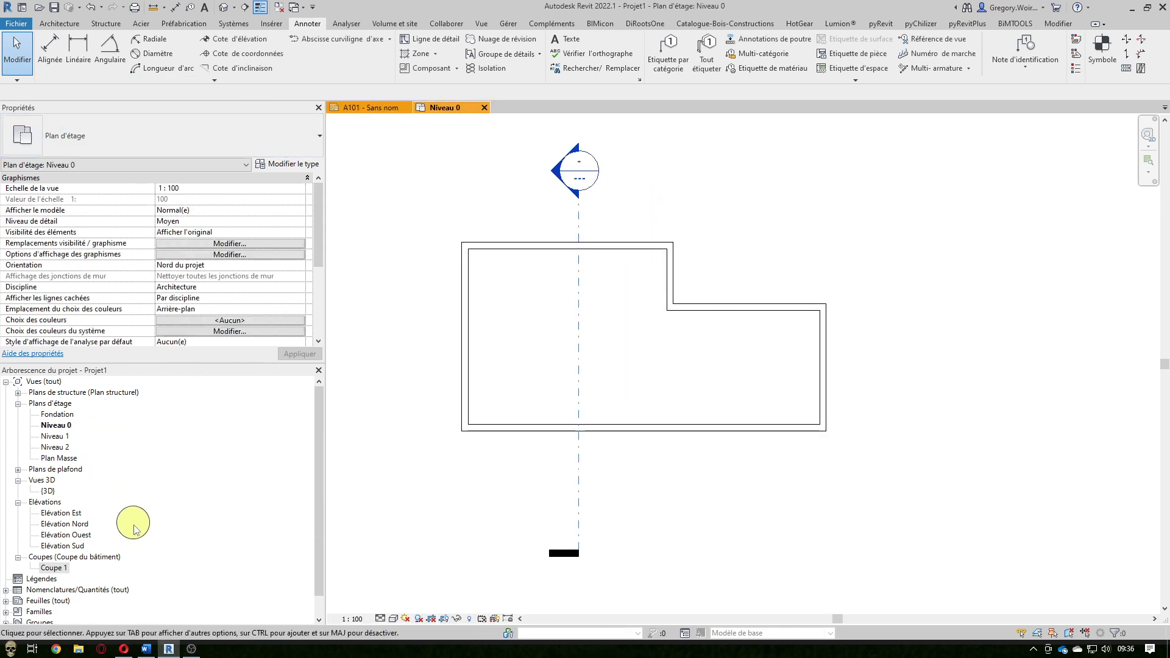
double_click(47, 490)
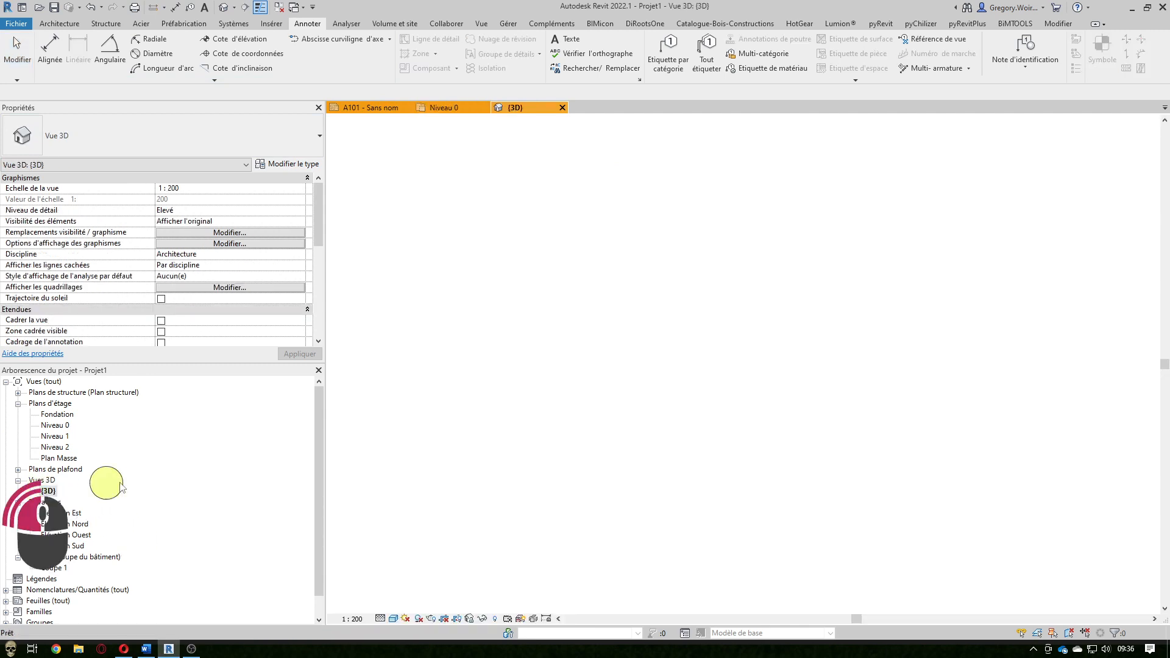
scroll(721, 415, up, 2)
middle_drag(932, 465, 890, 482)
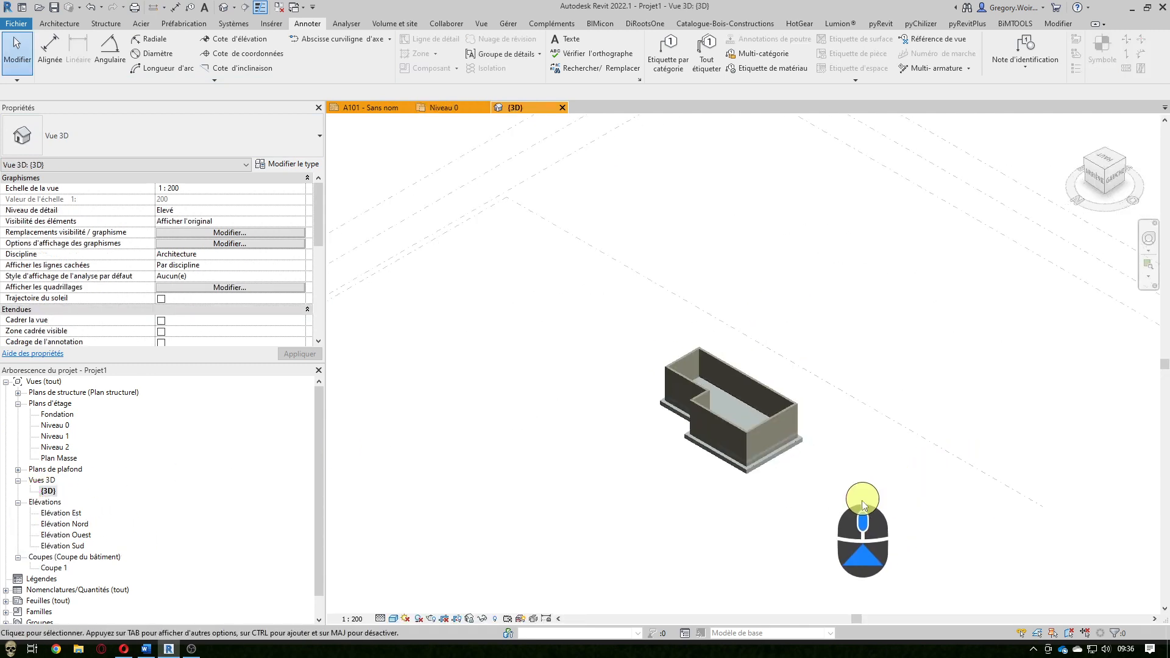
scroll(862, 503, up, 3)
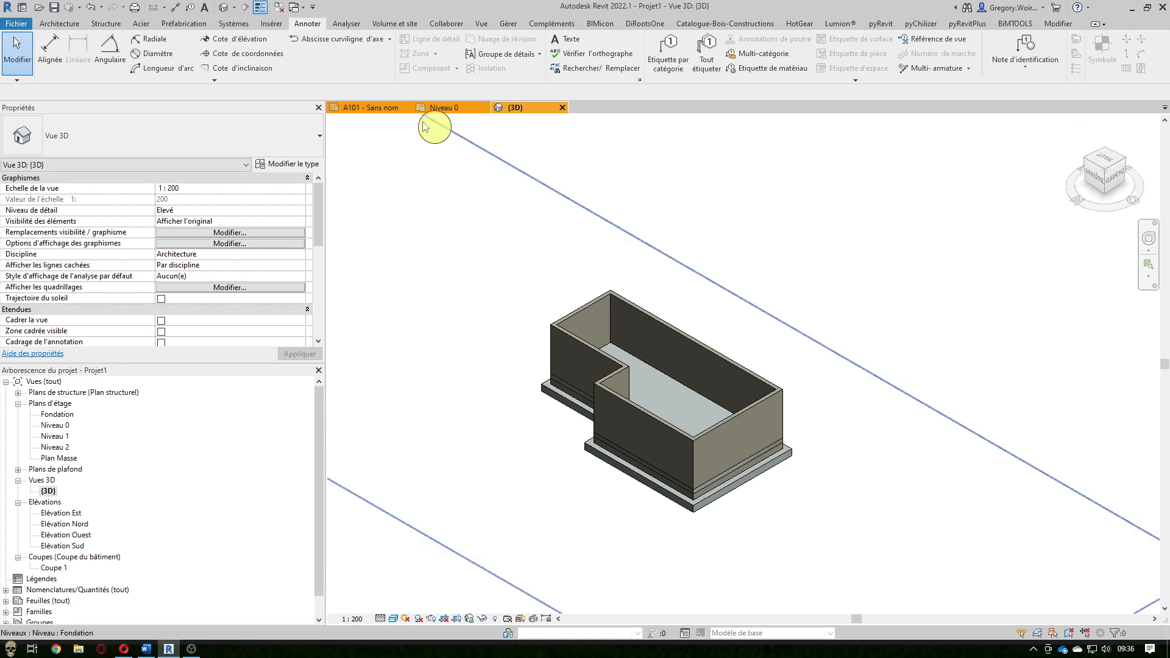
- Start placing a door with the type Int. Simple PP (0.73m x 2.04m)
click(76, 25)
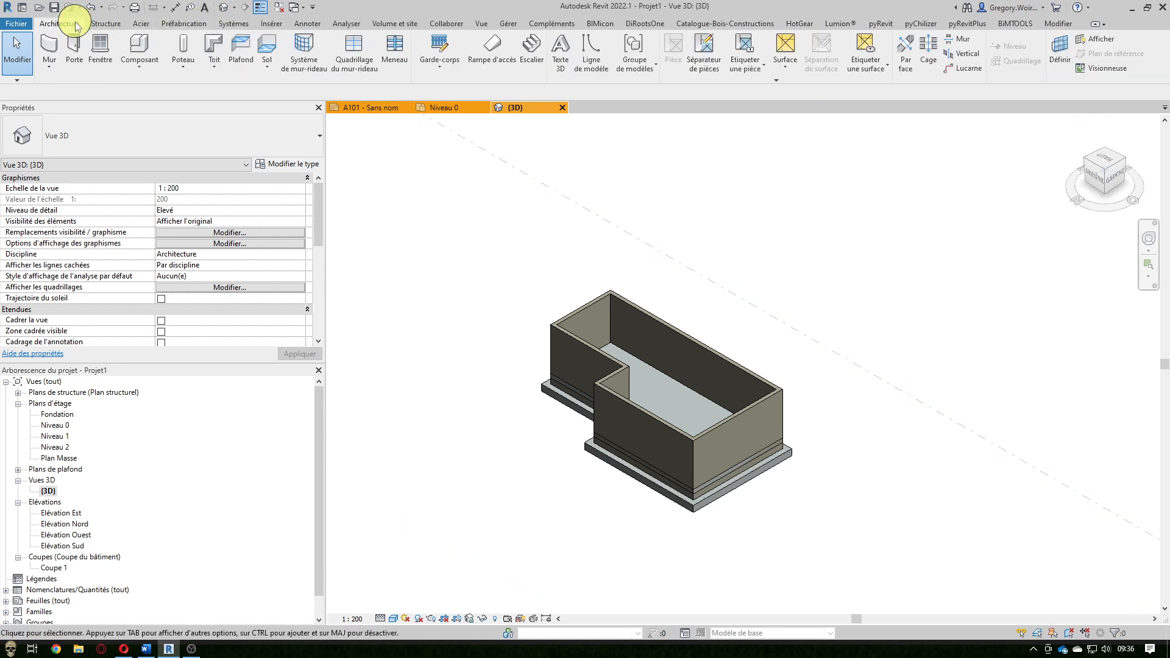
click(75, 52)
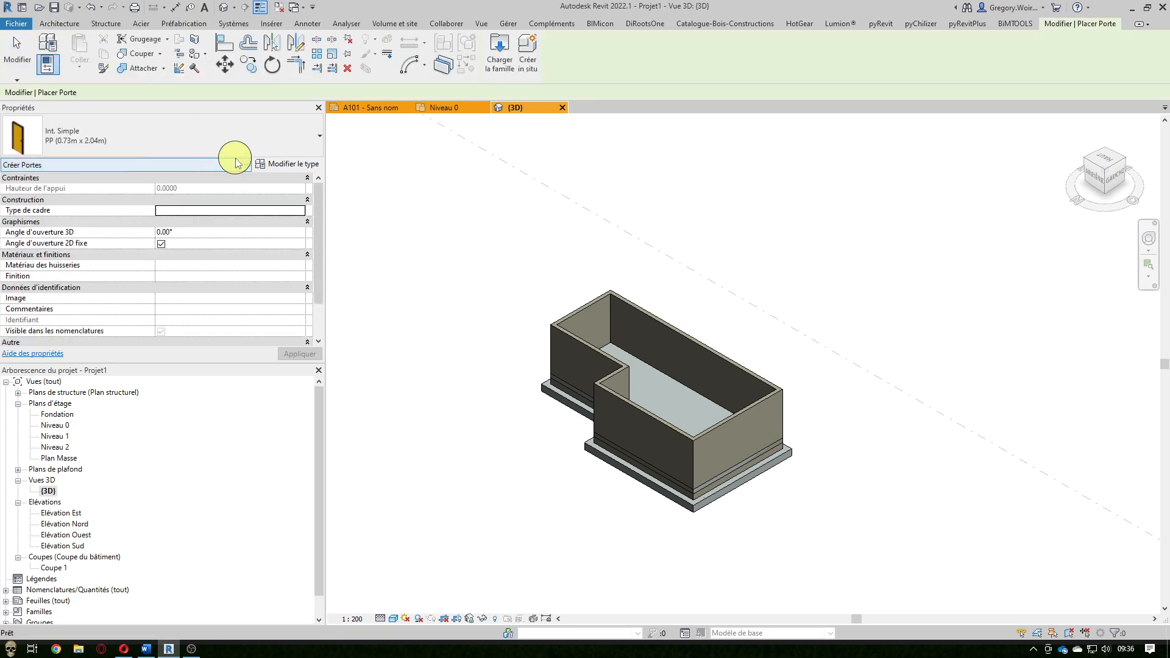
click(315, 139)
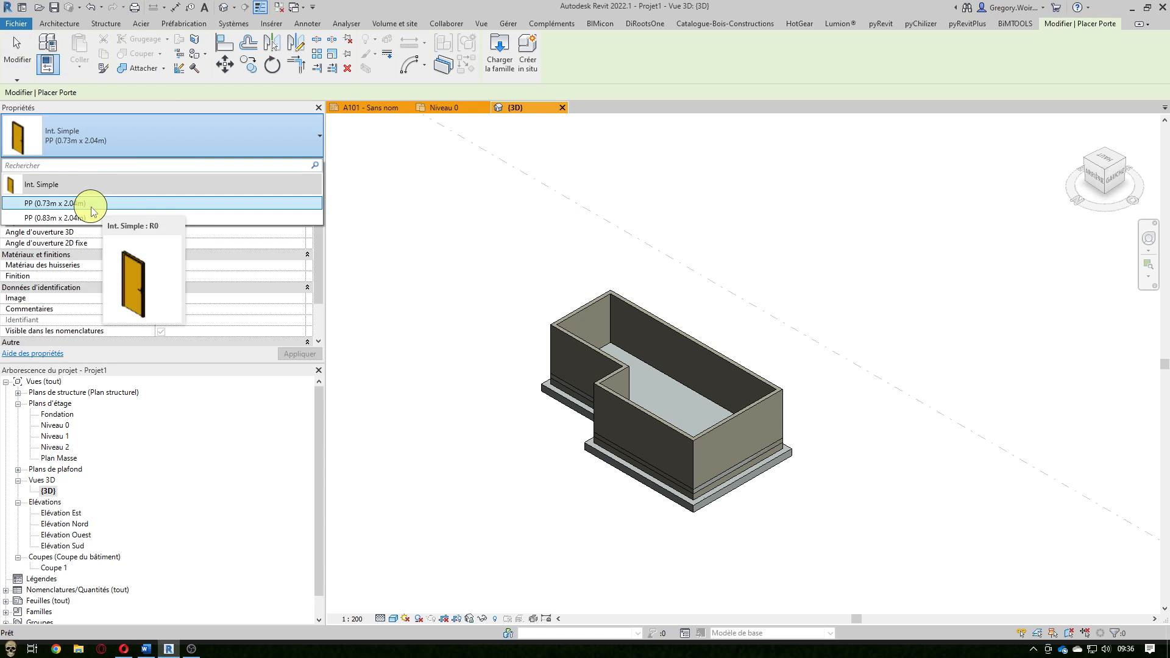
click(120, 204)
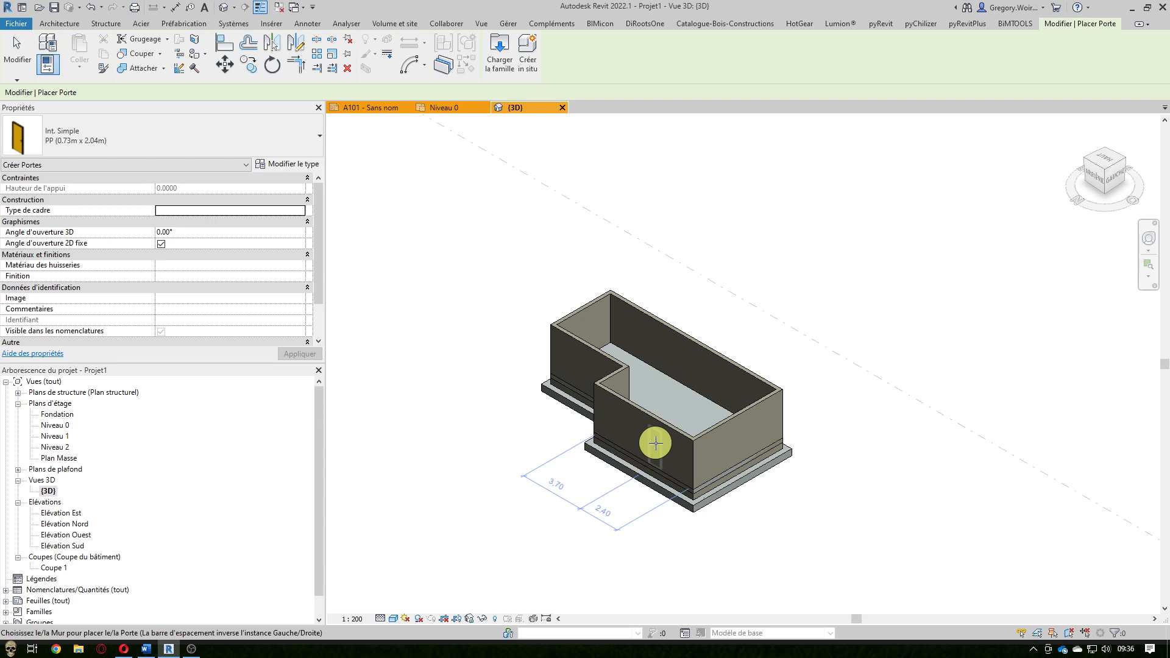
- Try placing two doors on the front wall in the 3D view and undo both placements
click(663, 450)
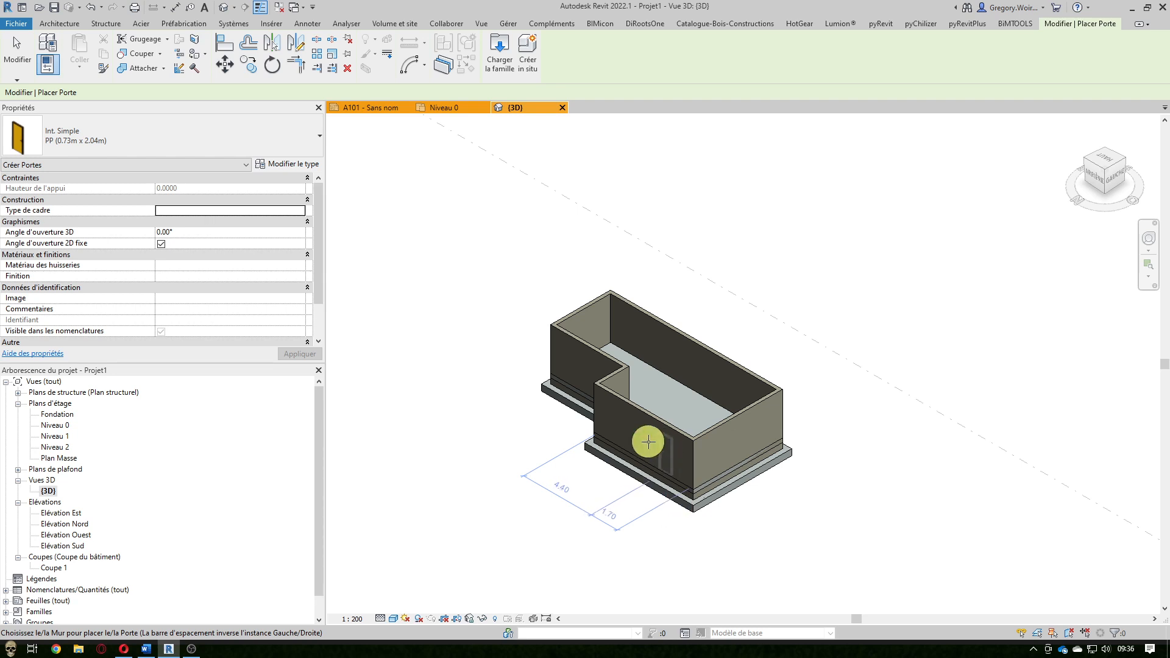
click(628, 432)
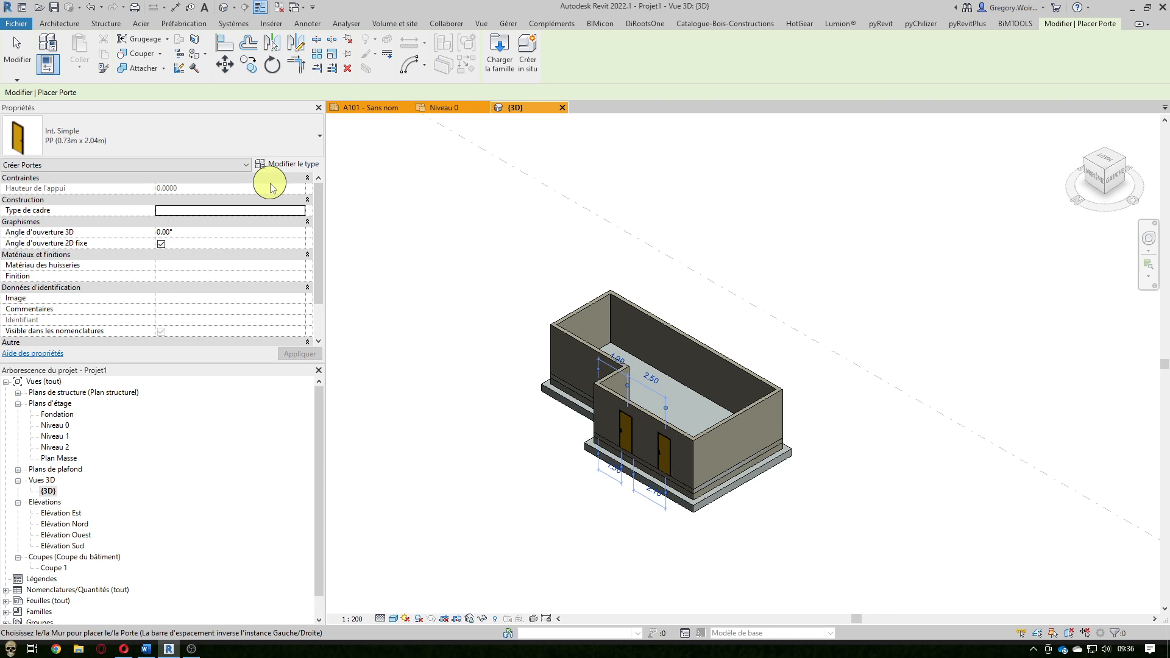
key(ctrl+z)
key(ctrl+z)
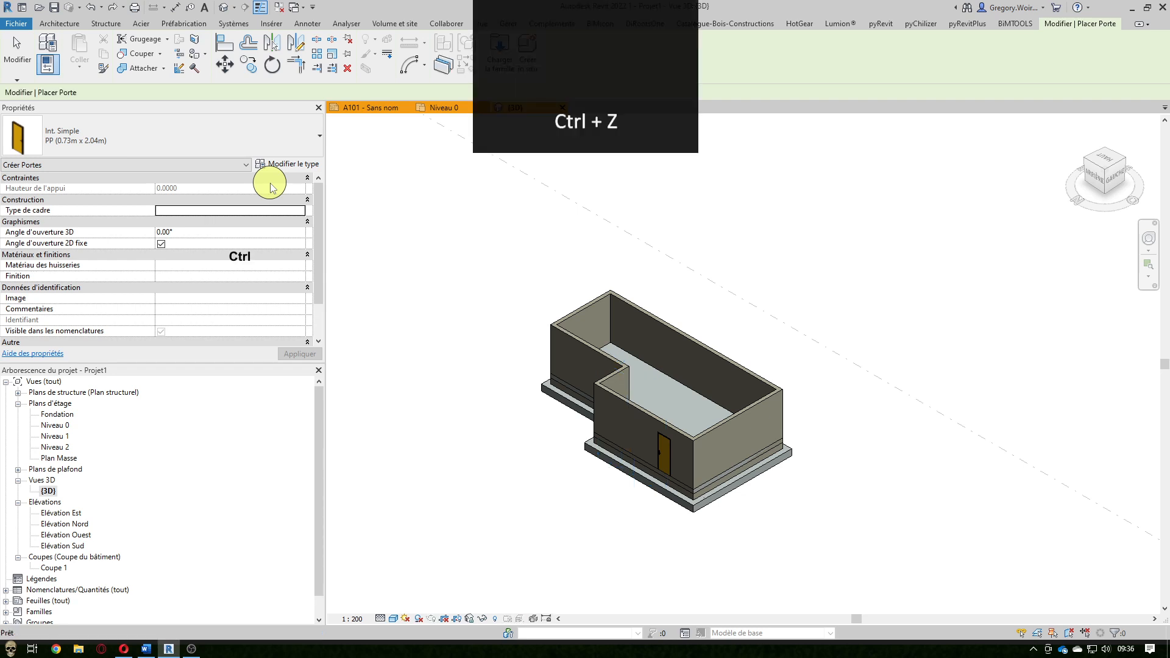
- Place one door in the Niveau 0 plan's lower wall, centred about 2.10 m from the right wall's inner face, and end door placement
click(454, 107)
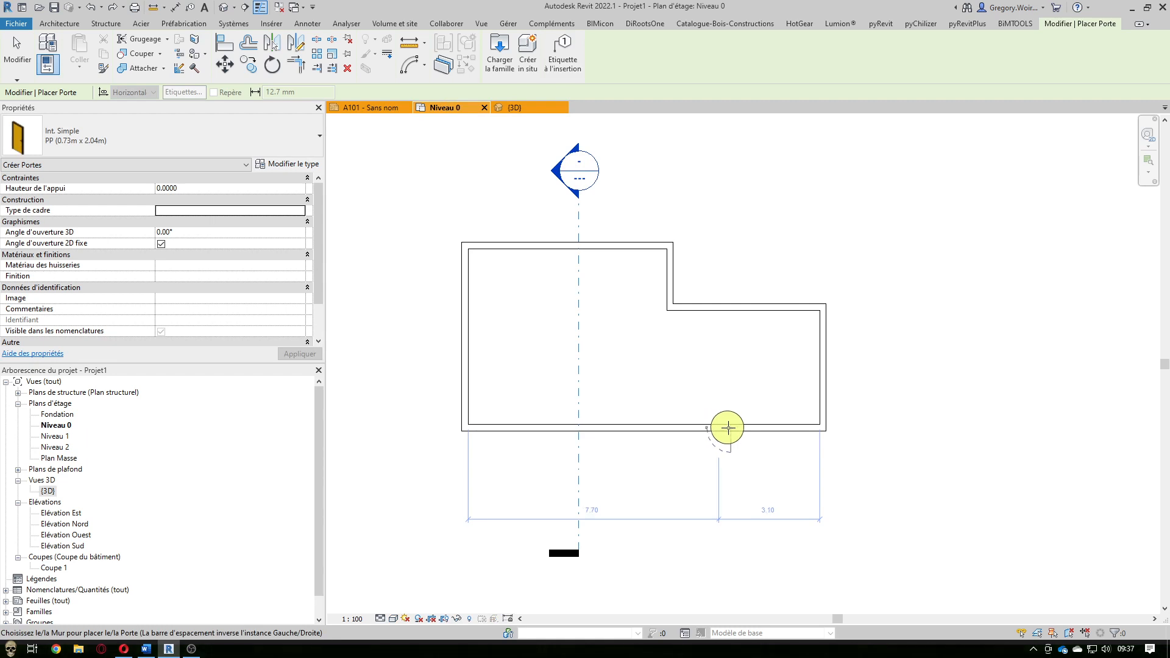
scroll(754, 435, up, 5)
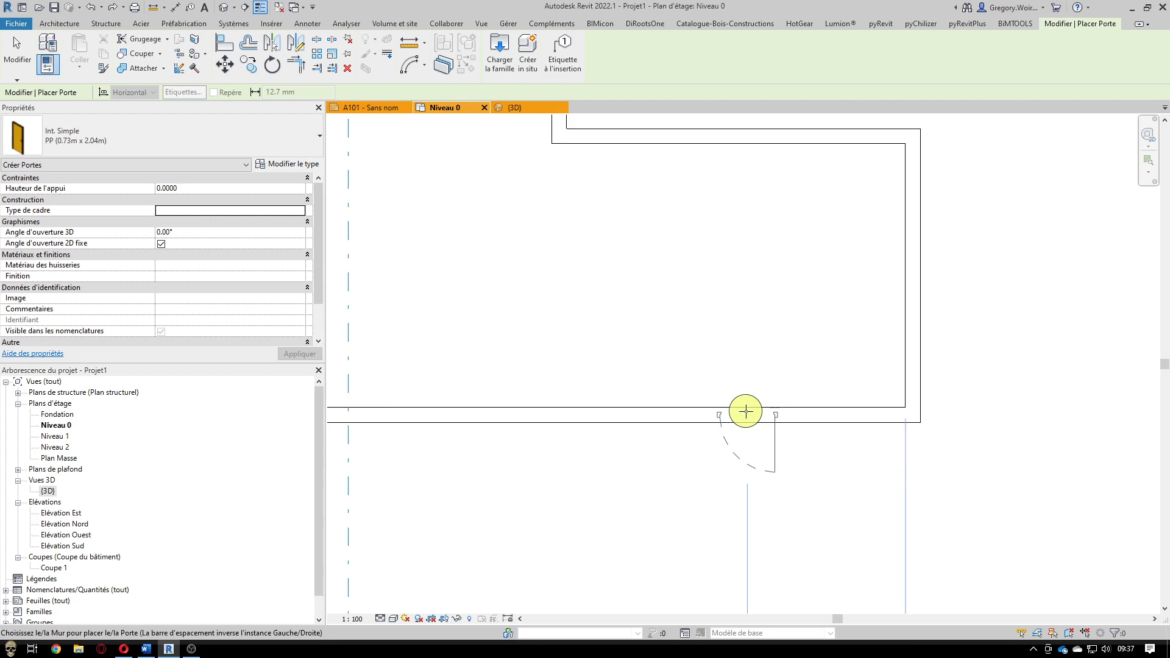
click(745, 411)
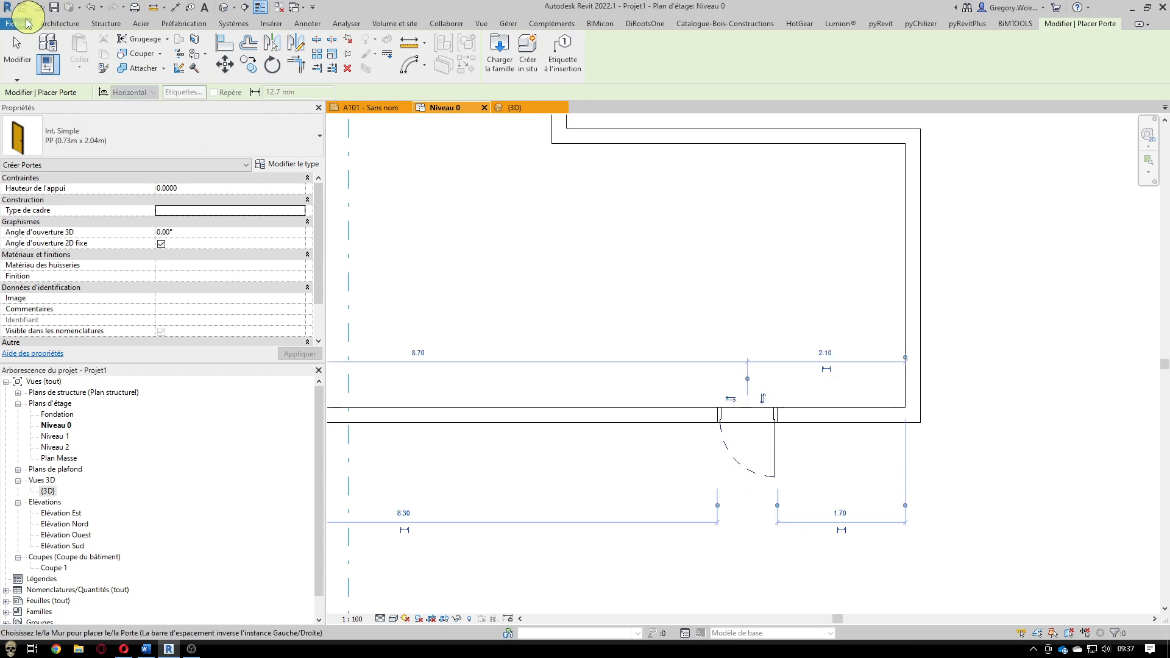
click(17, 55)
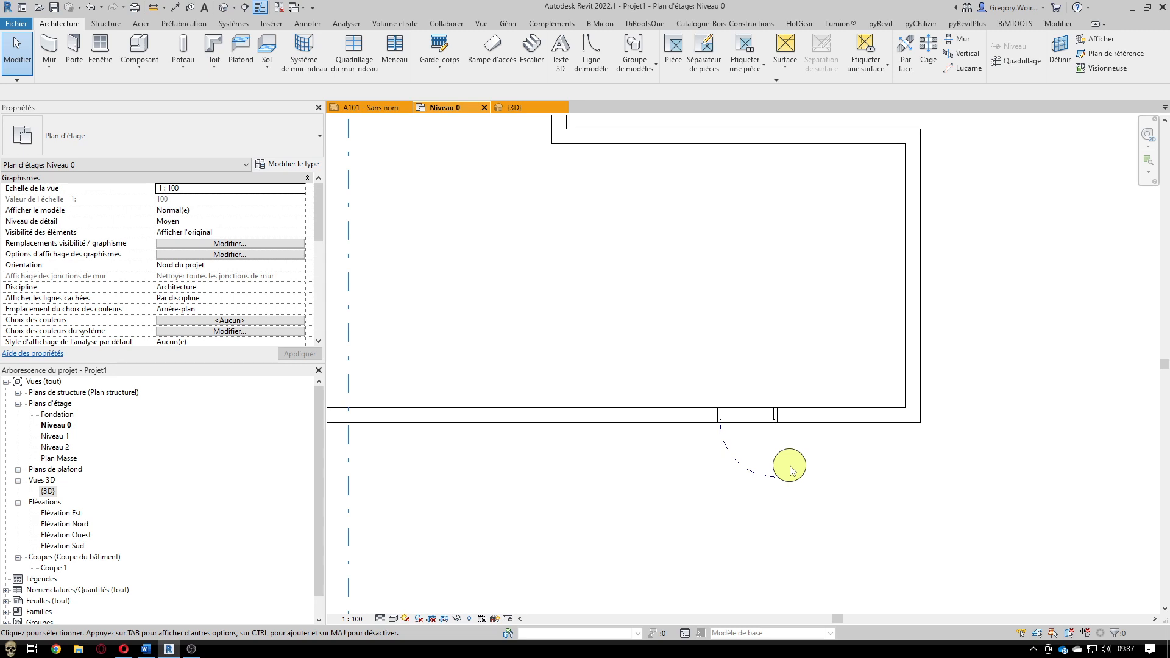
- Set the distance from the door's centre to the right wall's inner face to 2 m
click(780, 464)
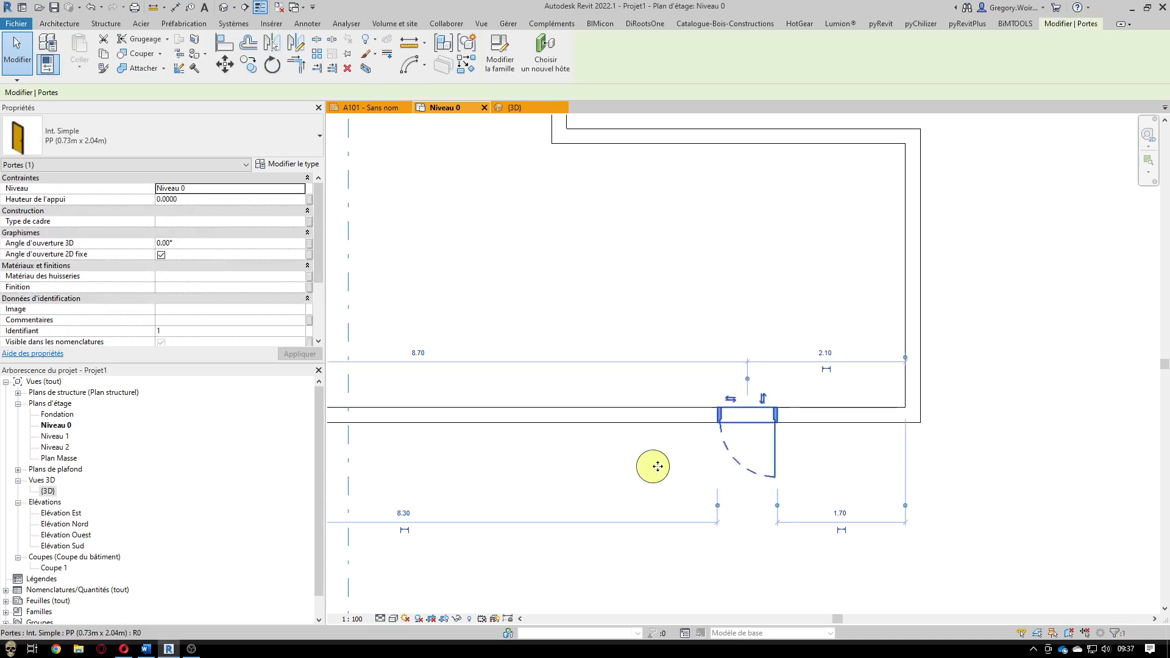
click(825, 354)
text(2)
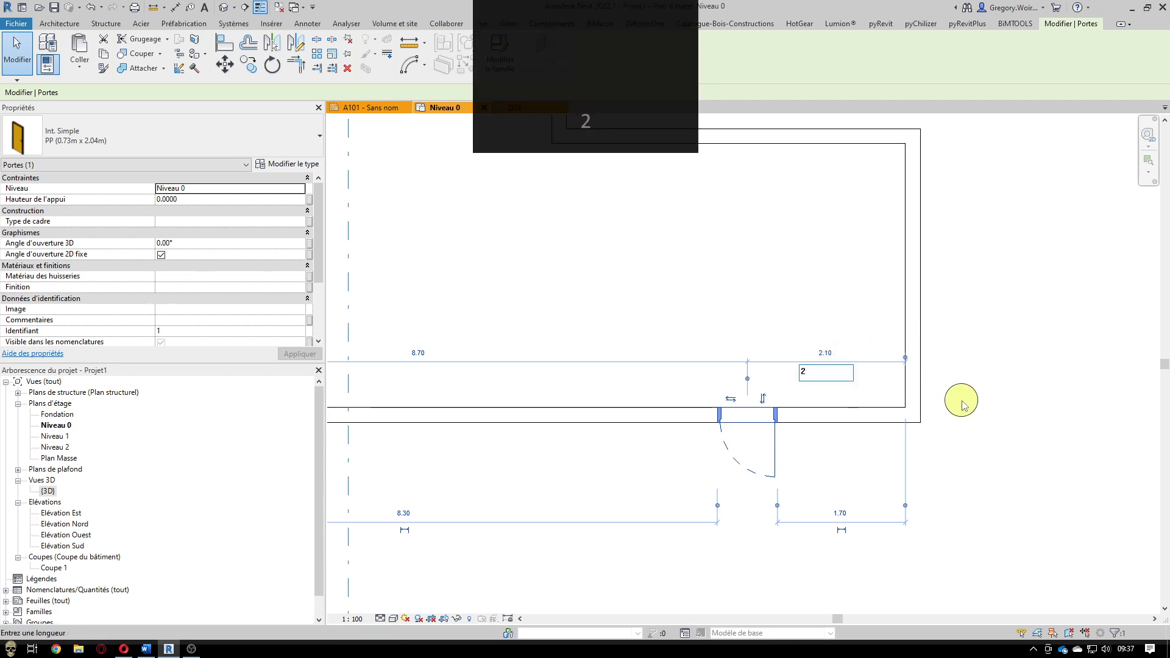
key(Return)
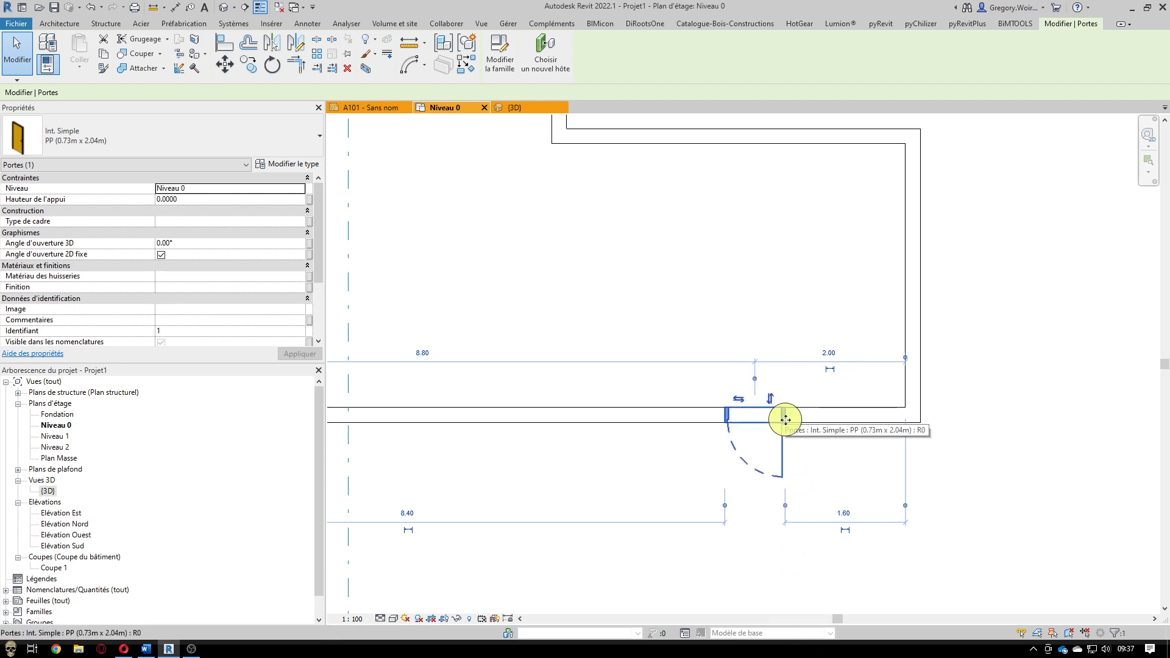
- Set the distance from the door's right edge to the right wall's inner face to 2 m
click(844, 512)
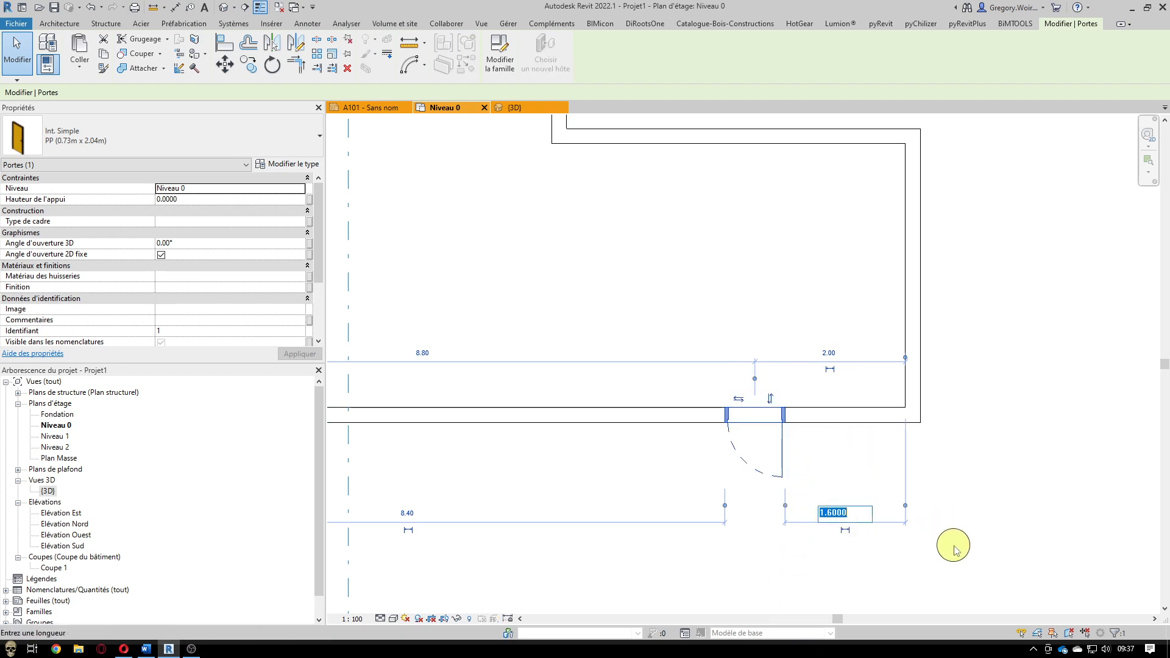
text(2)
key(Return)
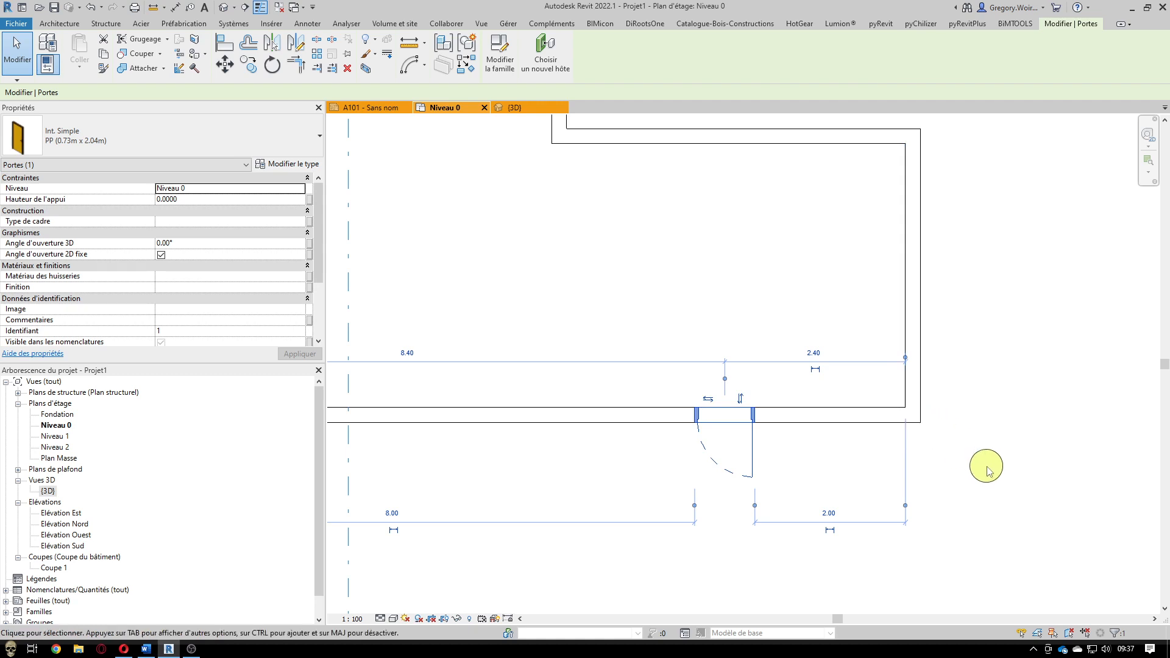
- Set the door's right edge 2 m from the right wall's outer face, and return the dimension's reference line to the inner face
scroll(987, 472, up, 3)
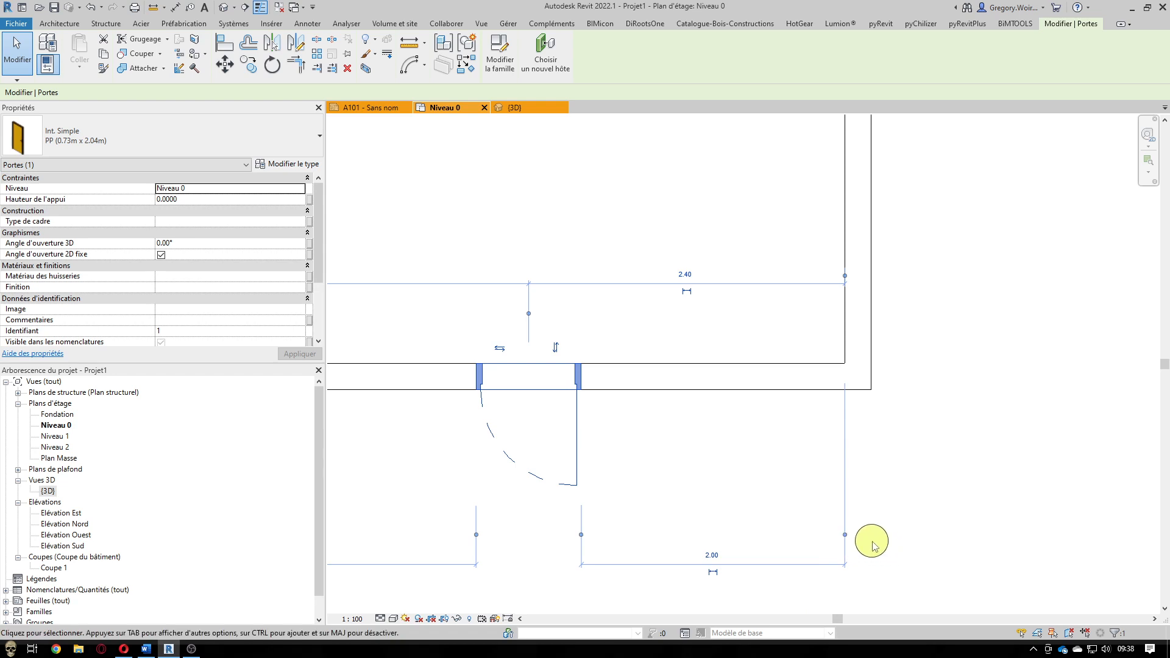
drag(844, 535, 870, 366)
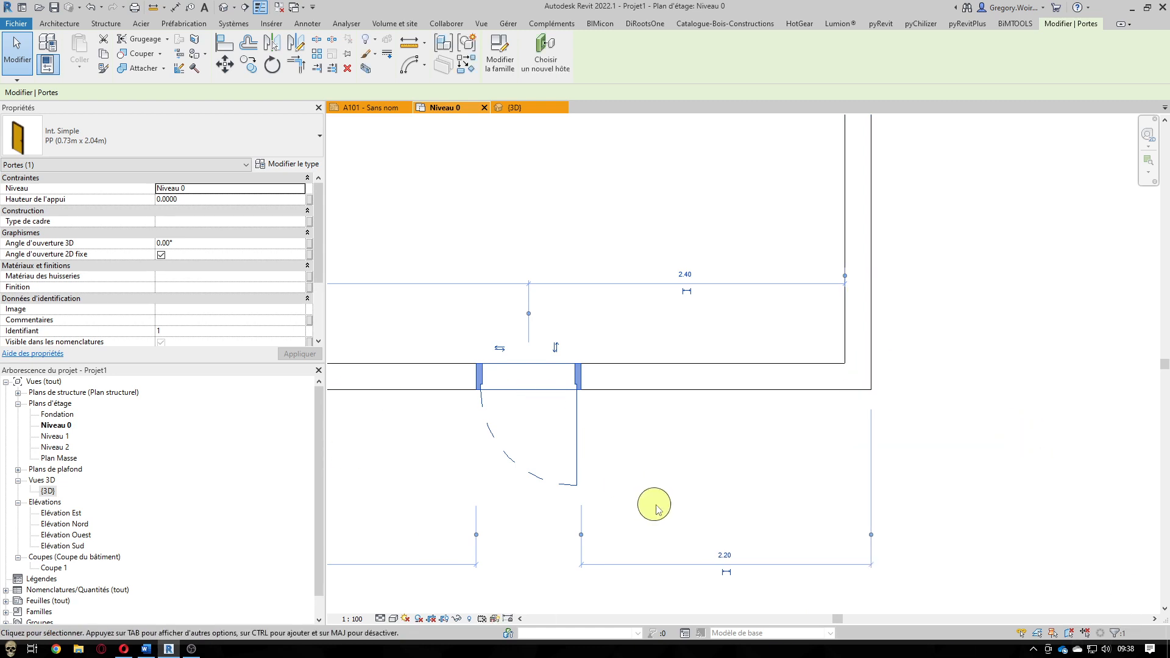
click(725, 555)
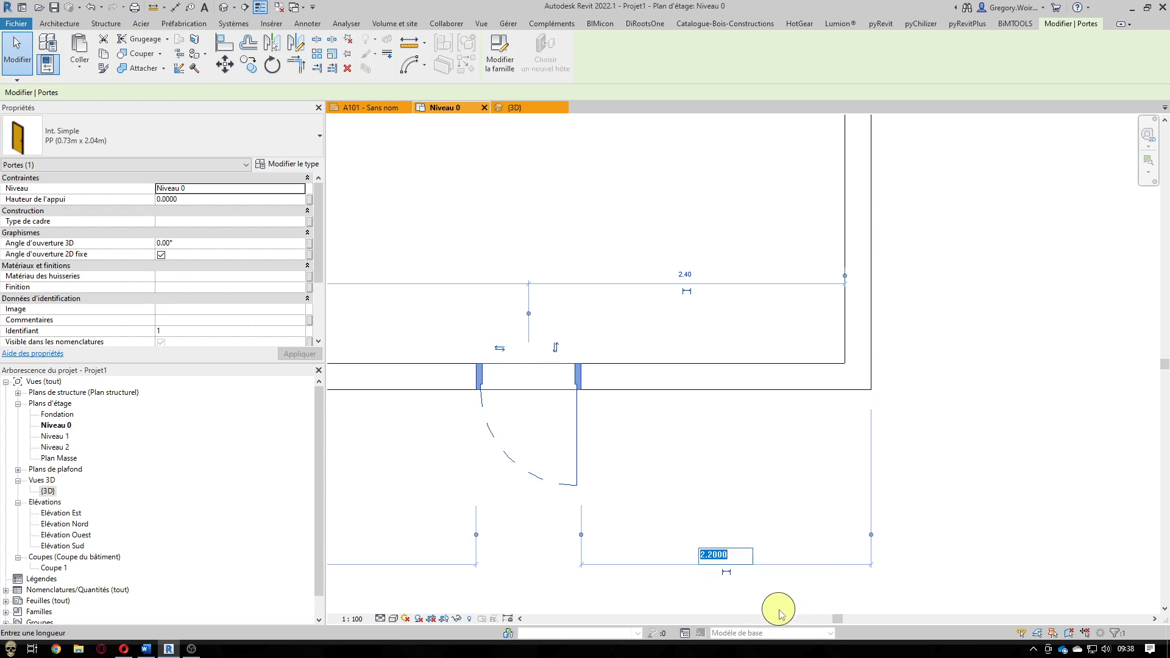
text(2)
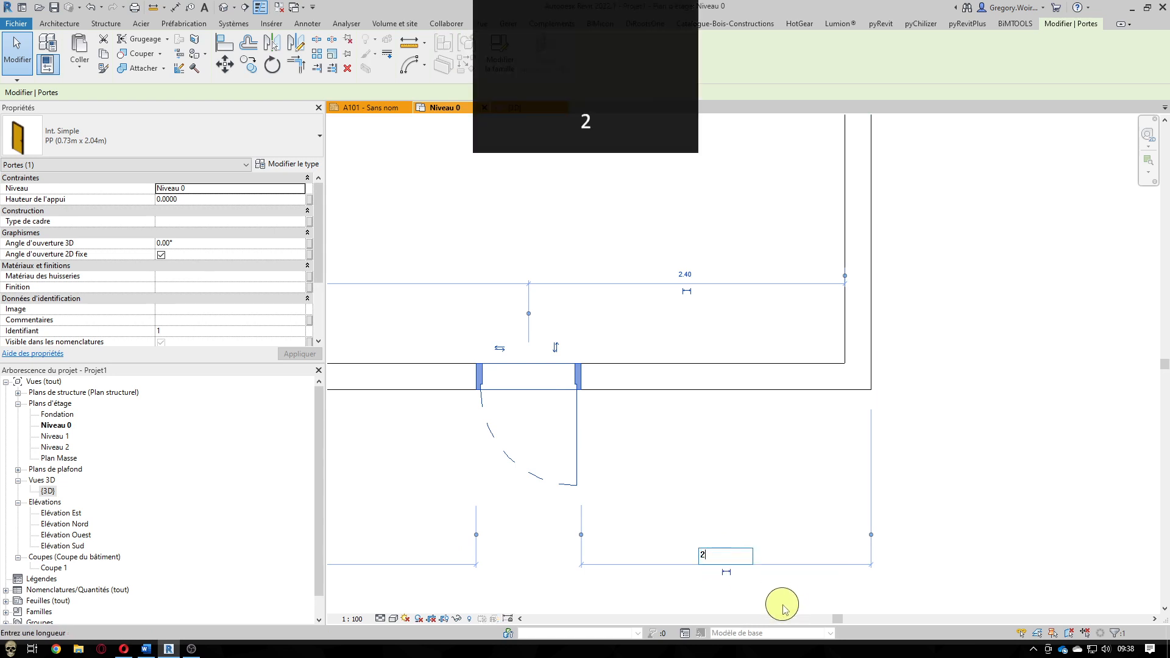
key(Return)
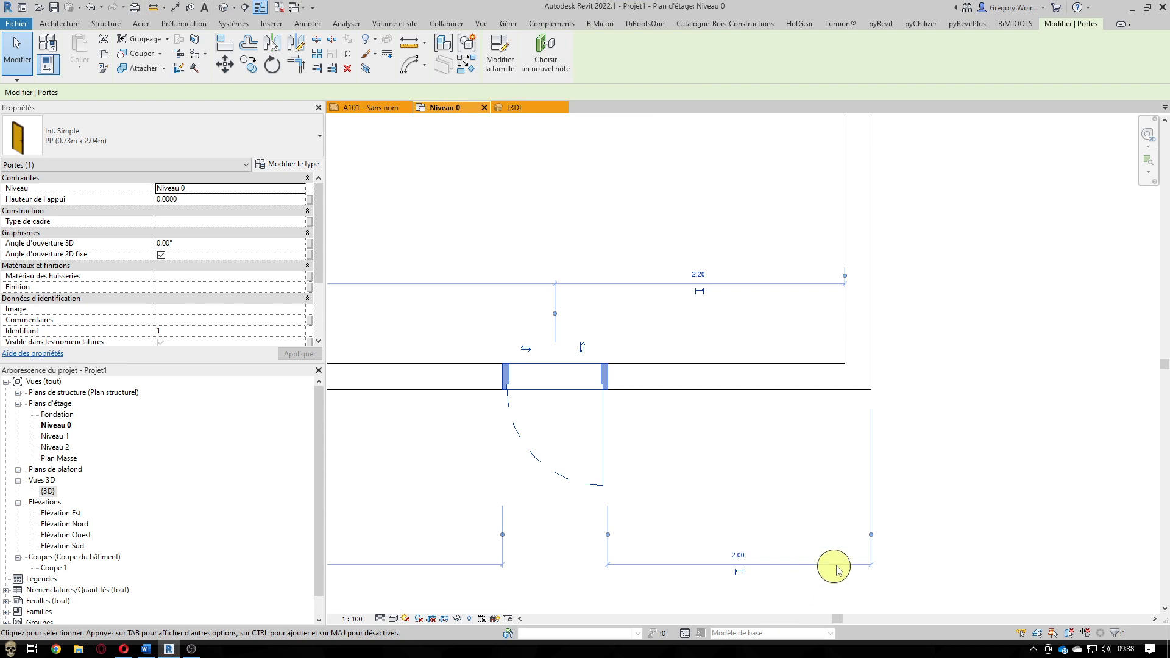
drag(871, 536, 844, 340)
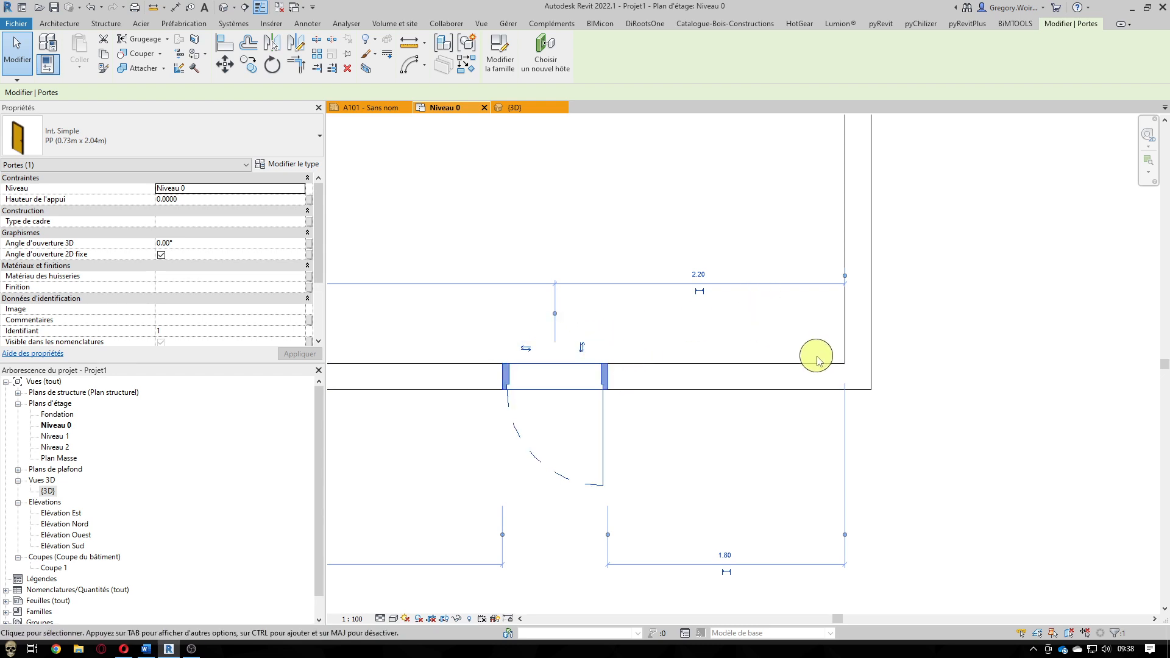
- Flip the door's hinge side and opening direction until it swings outward, hinged on its left jamb
click(525, 352)
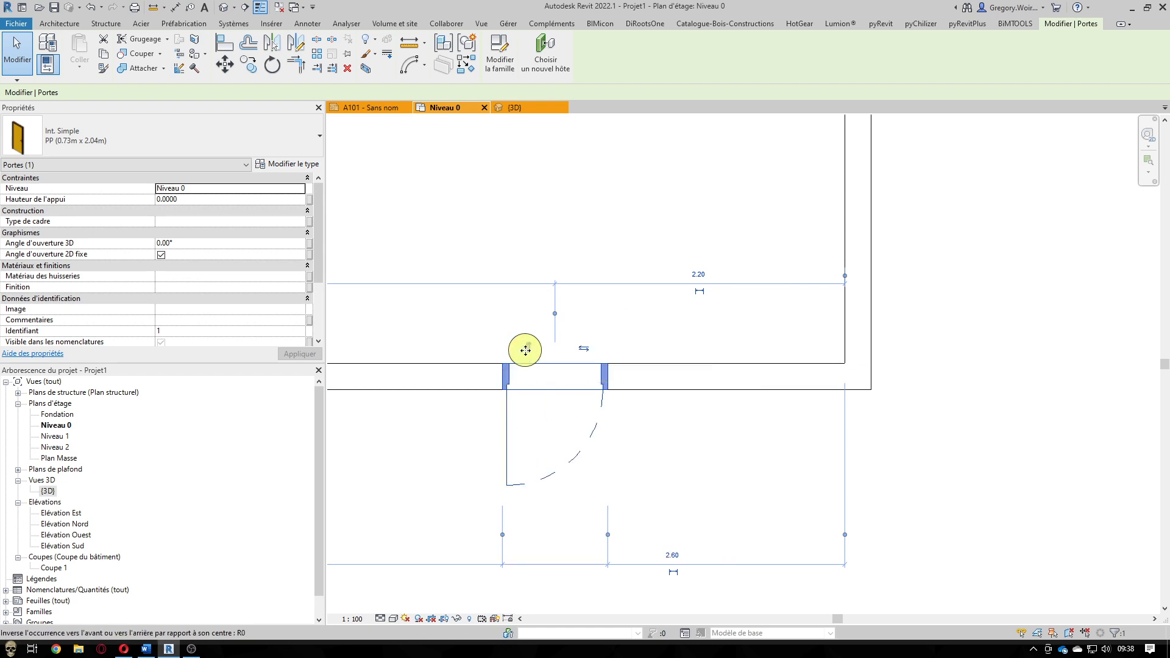
click(525, 350)
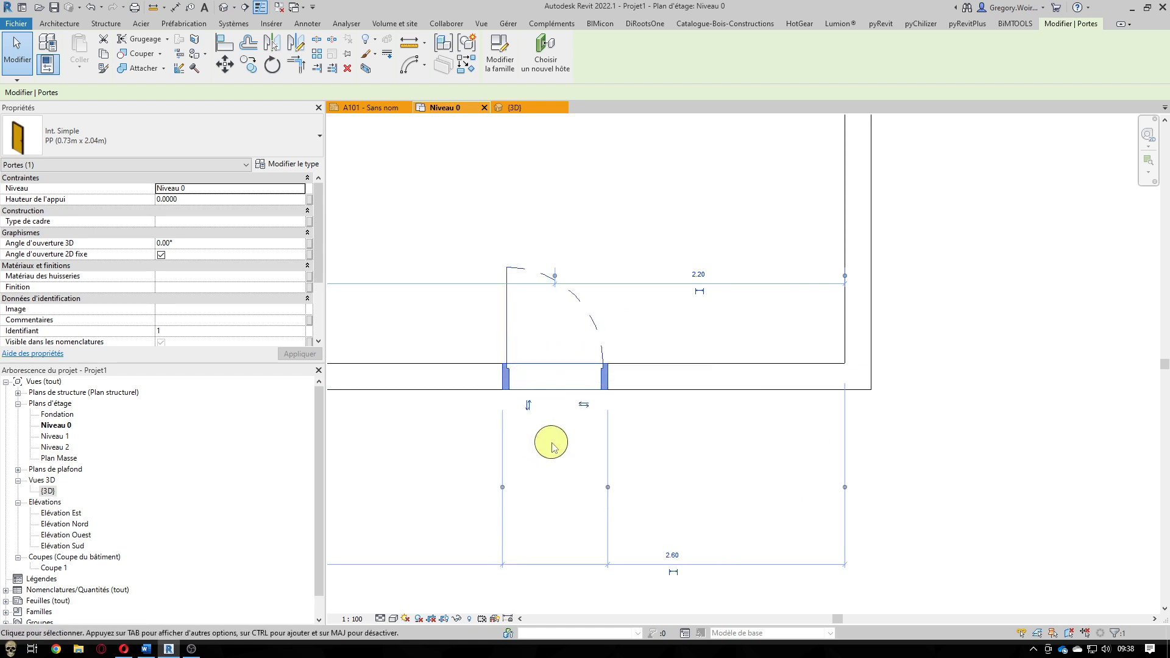
click(584, 405)
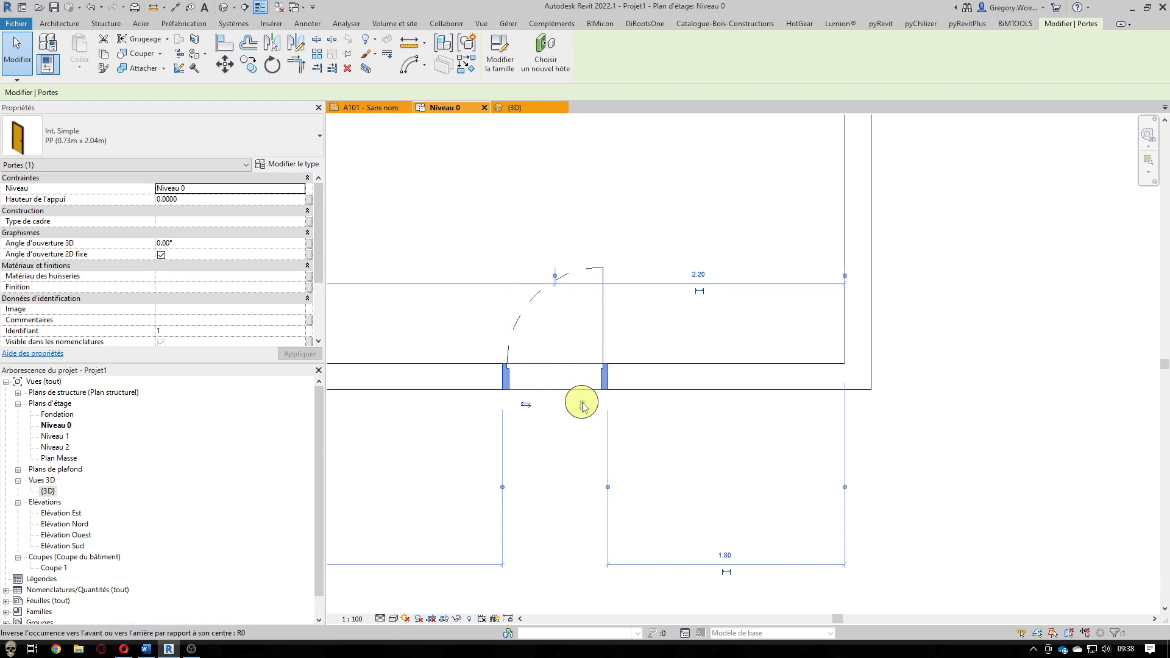
click(523, 405)
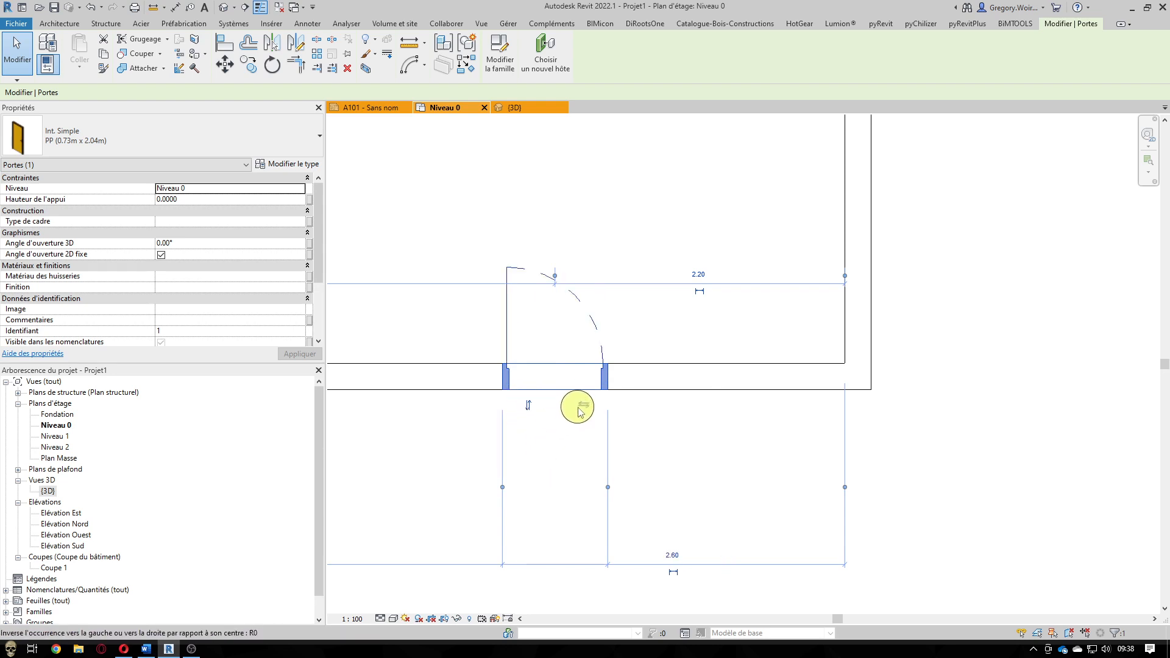
click(528, 404)
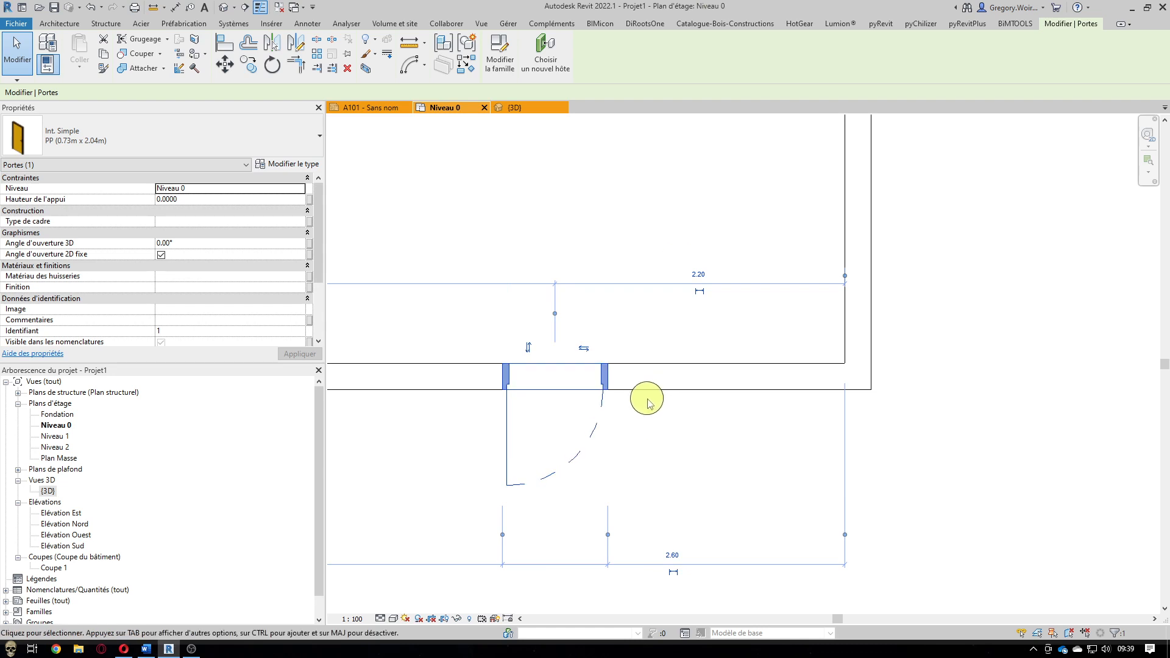
- Set the door's sill height (Hauteur de l'appui) to 0.1 m and view the door in the 3D view
click(190, 202)
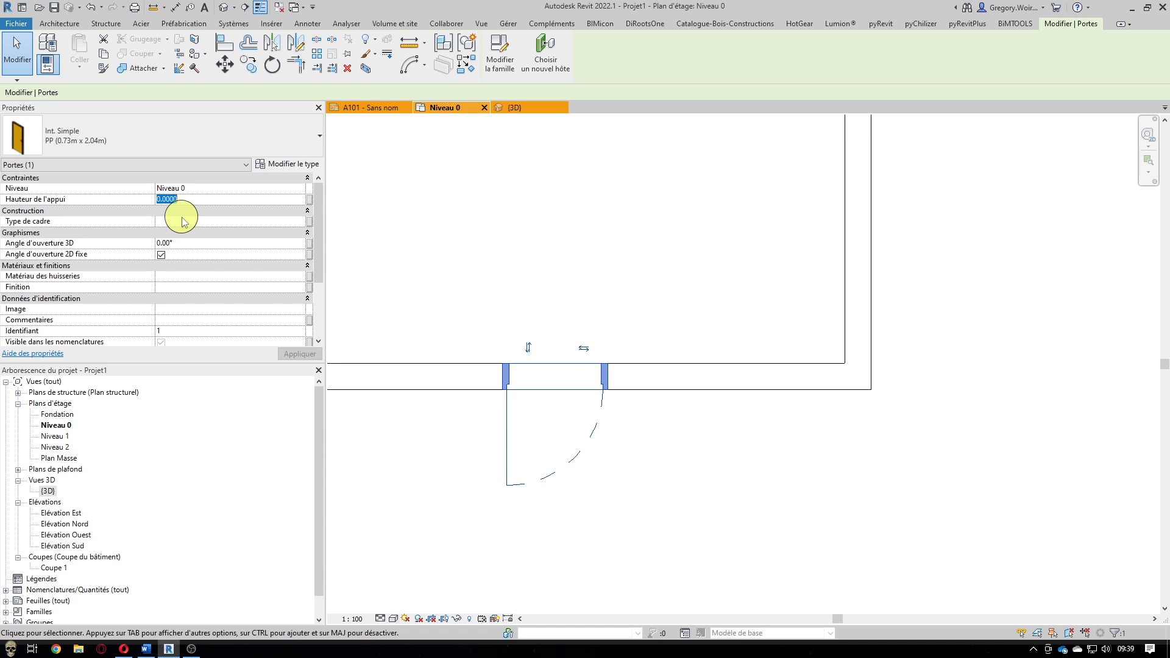
text(0.1)
key(Return)
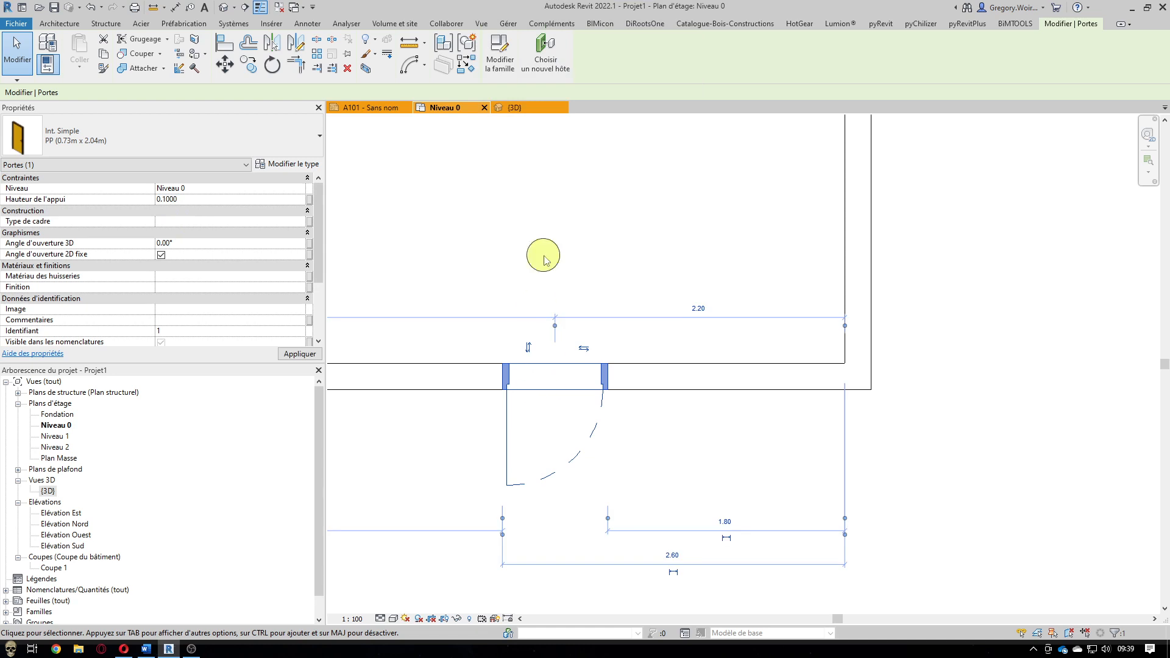
click(540, 112)
scroll(691, 418, up, 5)
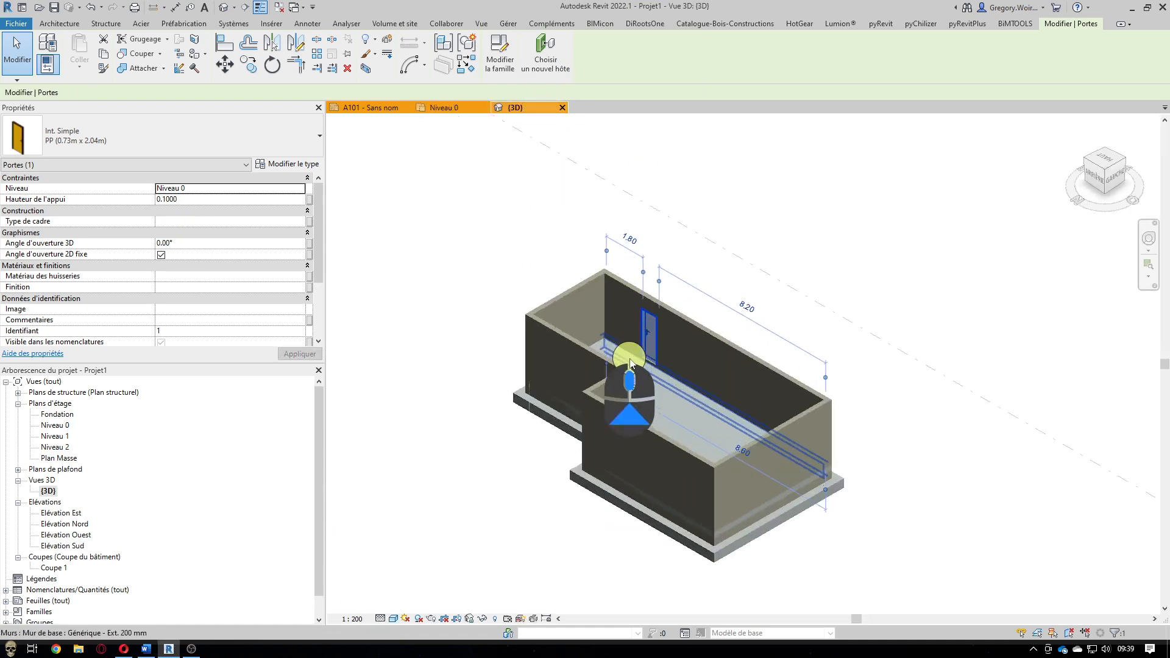
- Place a 1 Vantail - Droit window, type 0.60 m x 0.95 m - Appui en aluminium, in the projecting north wall in 3D
scroll(690, 419, up, 4)
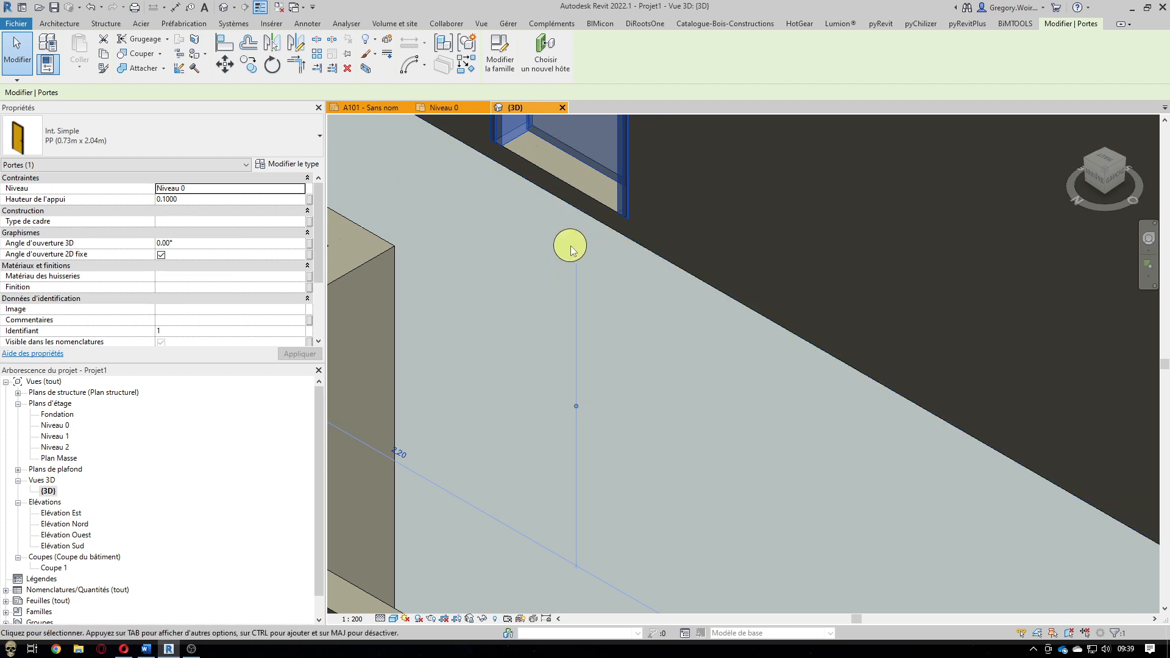
scroll(729, 268, down, 3)
scroll(405, 222, down, 1)
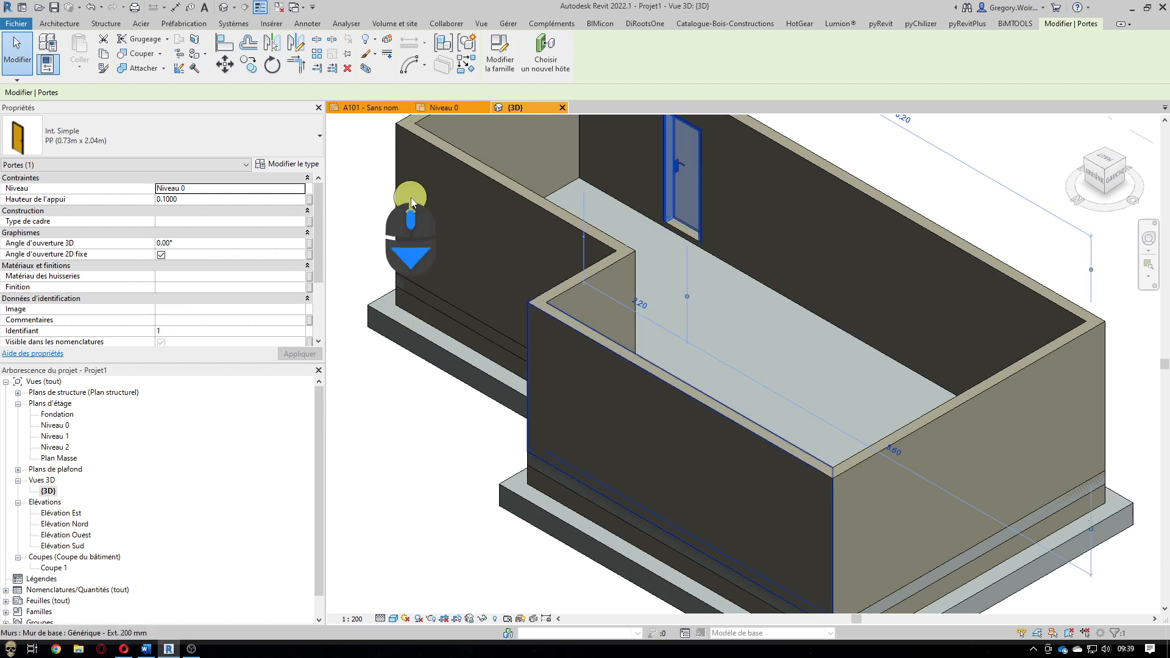
click(368, 168)
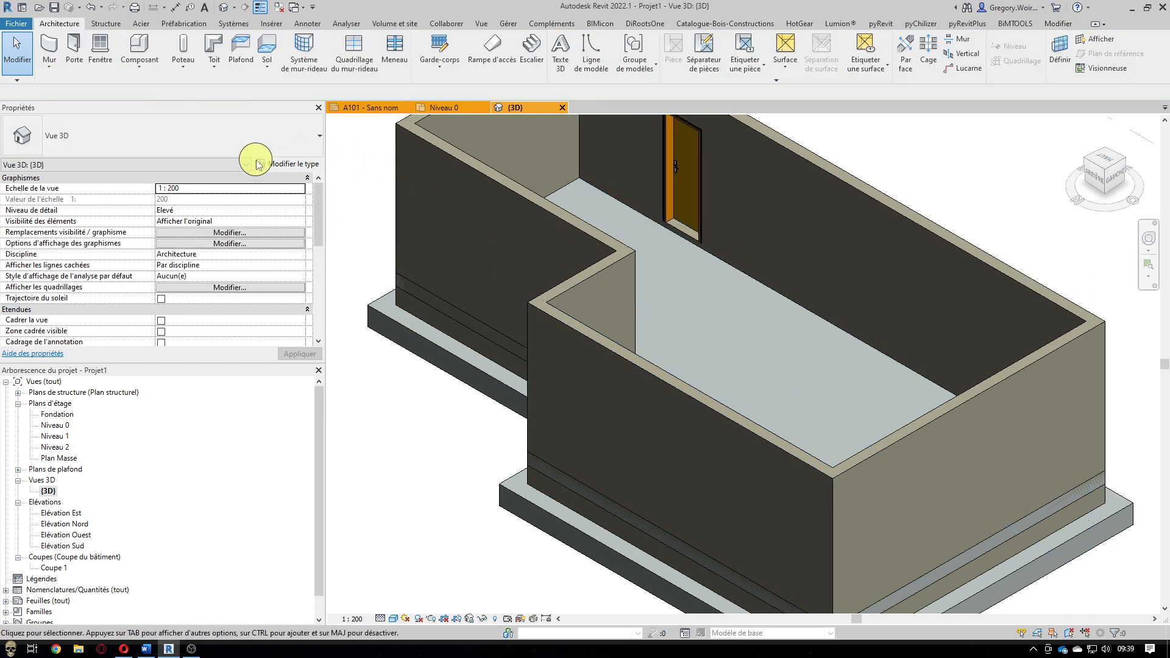
click(97, 48)
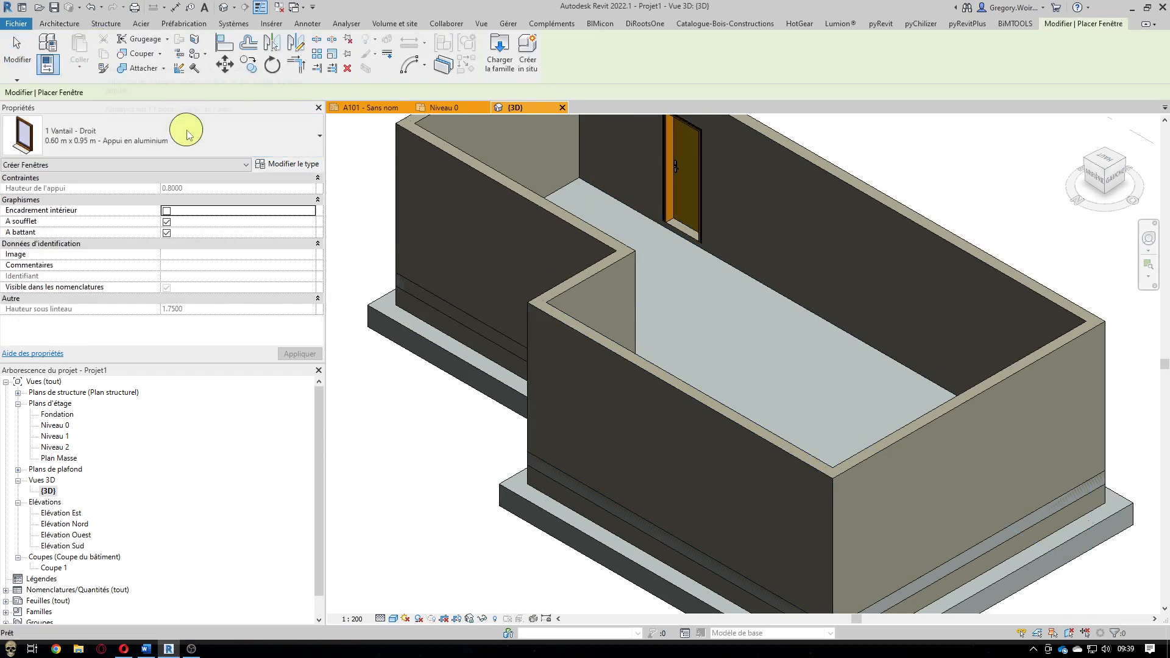
click(162, 149)
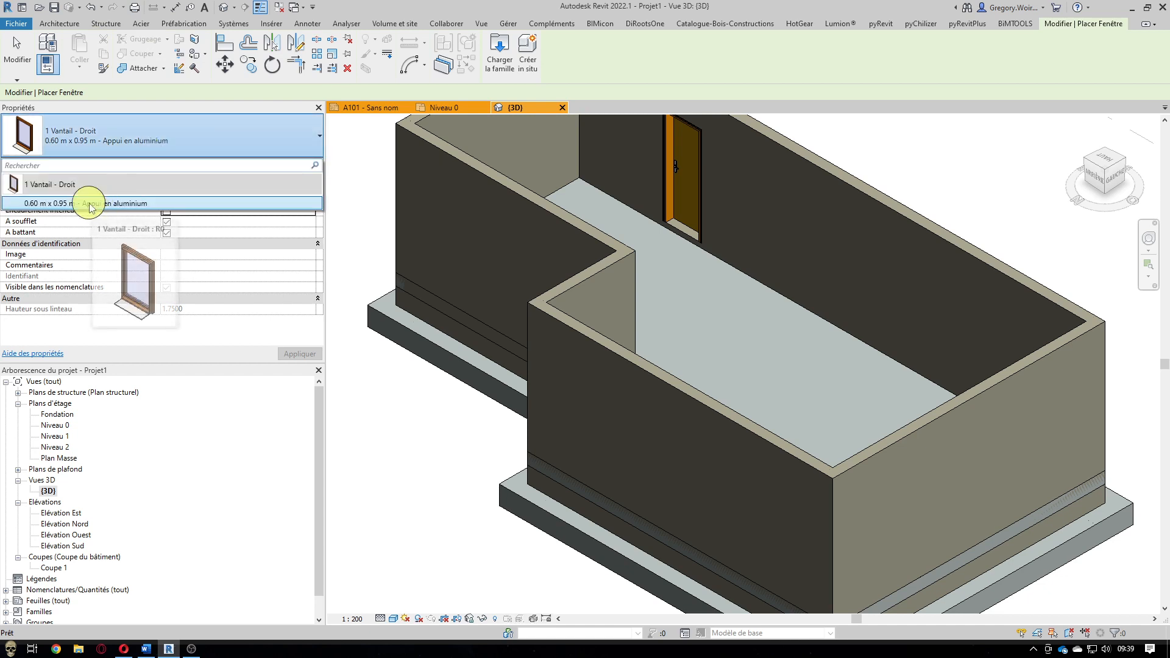
click(88, 205)
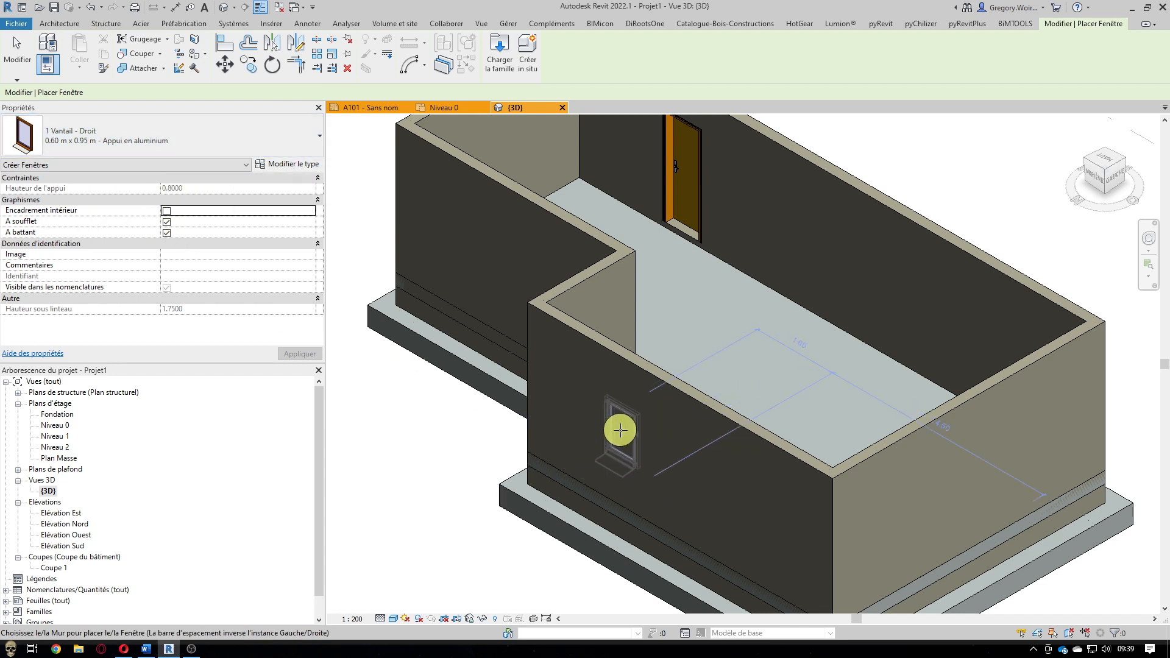
click(617, 418)
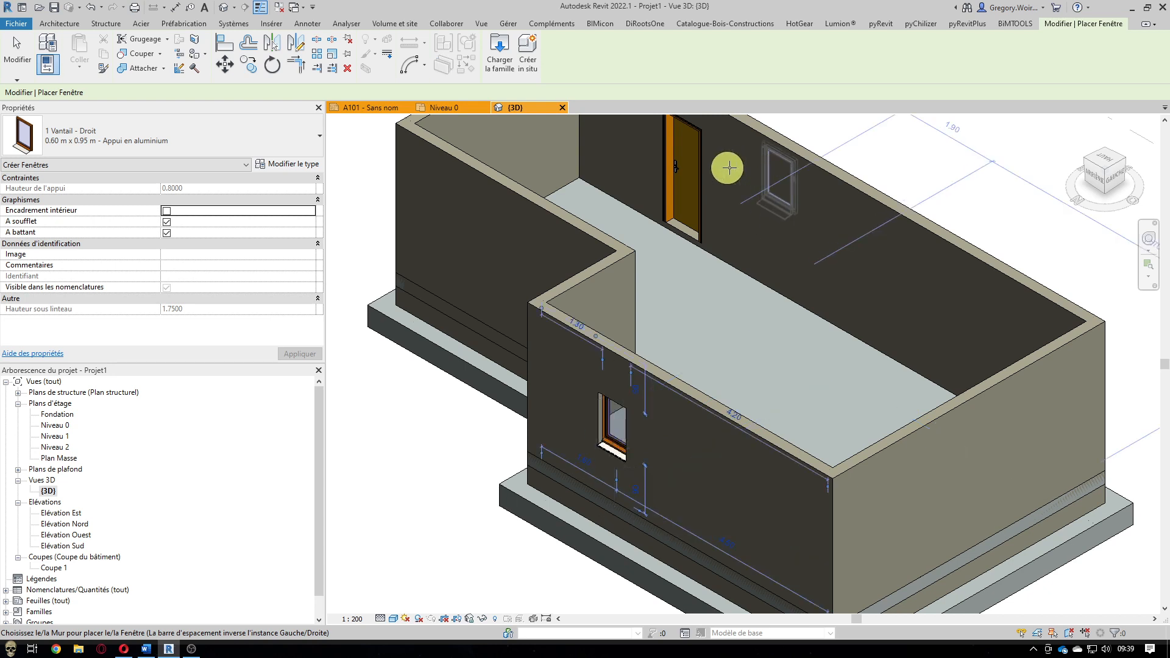
click(20, 47)
- In the Niveau 0 plan, reference the window's right-hand dimension to the adjacent wall's outer face and set it to 1.7 m
click(445, 108)
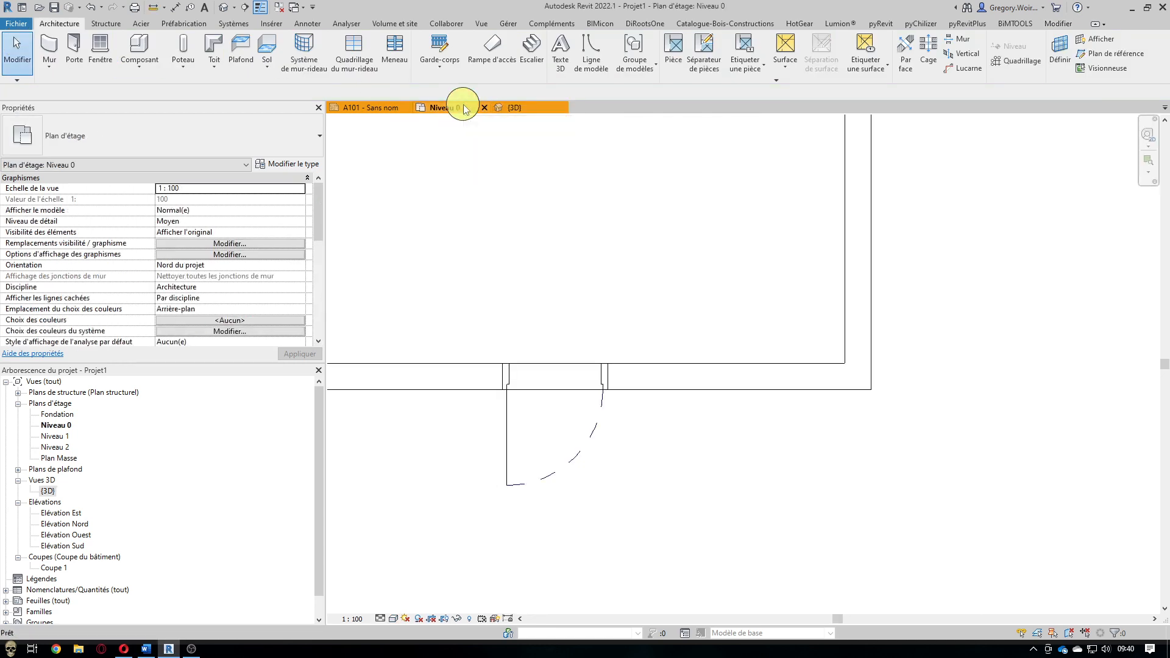
scroll(656, 418, down, 5)
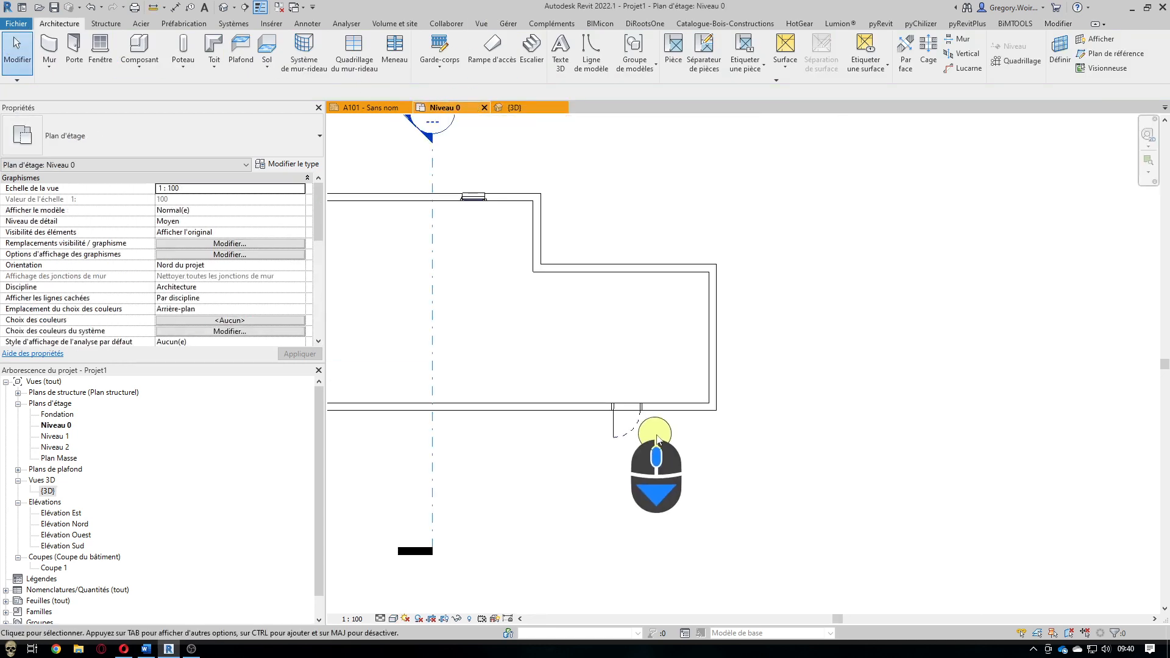
middle_drag(474, 295, 557, 324)
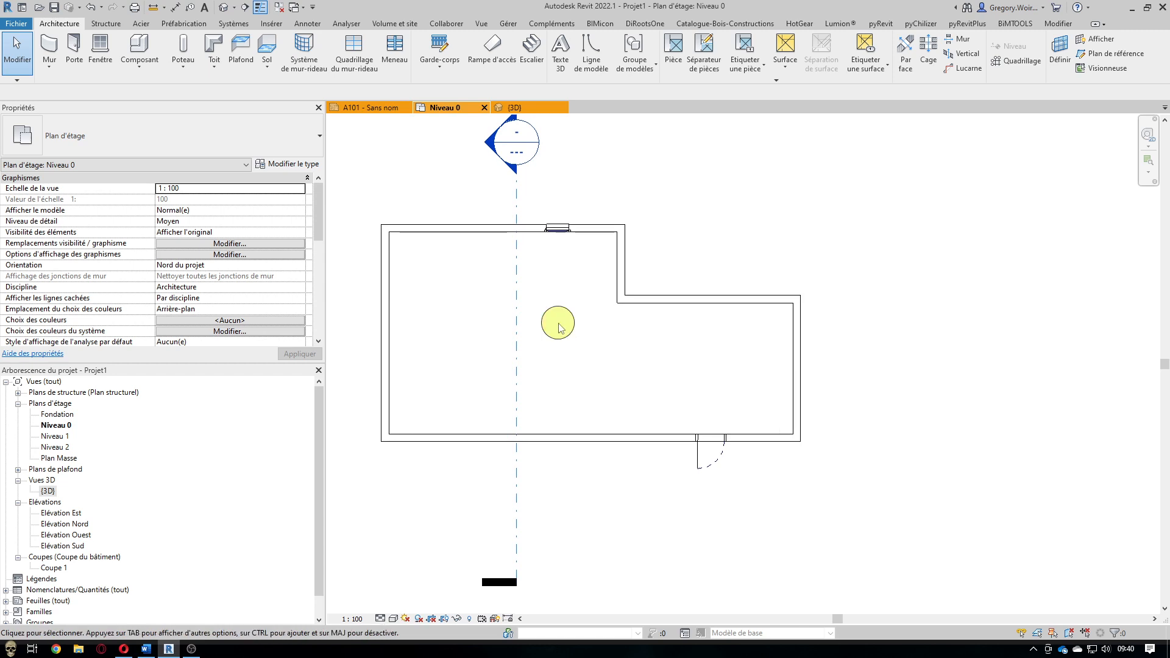
scroll(555, 210, up, 2)
middle_drag(558, 211, 613, 293)
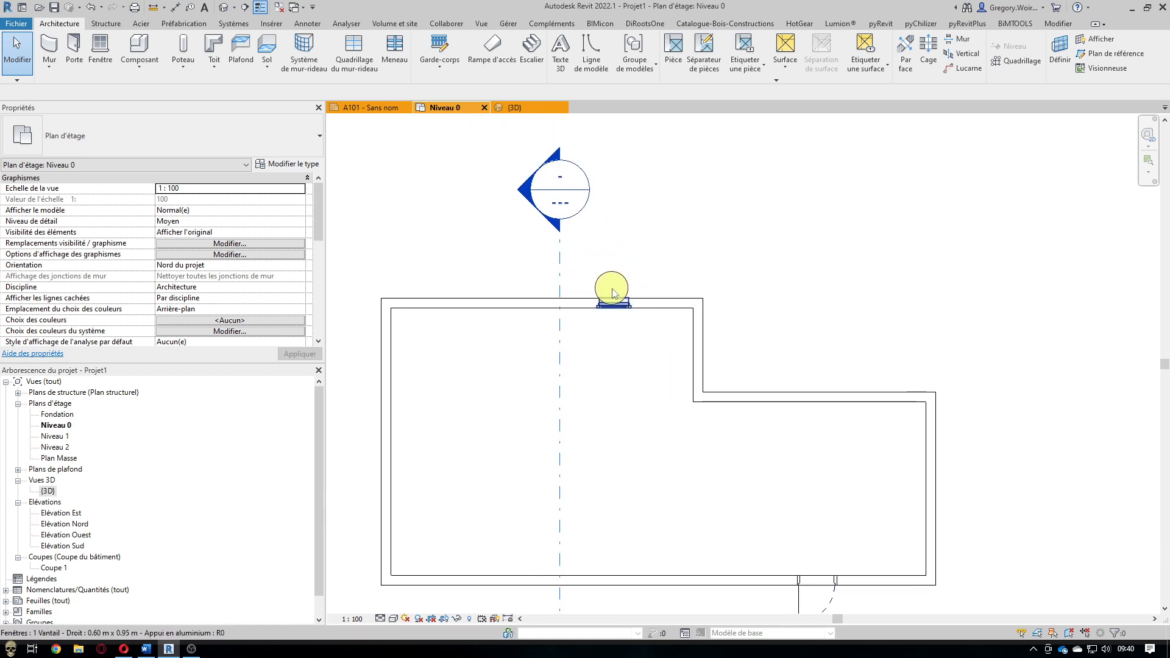
click(611, 305)
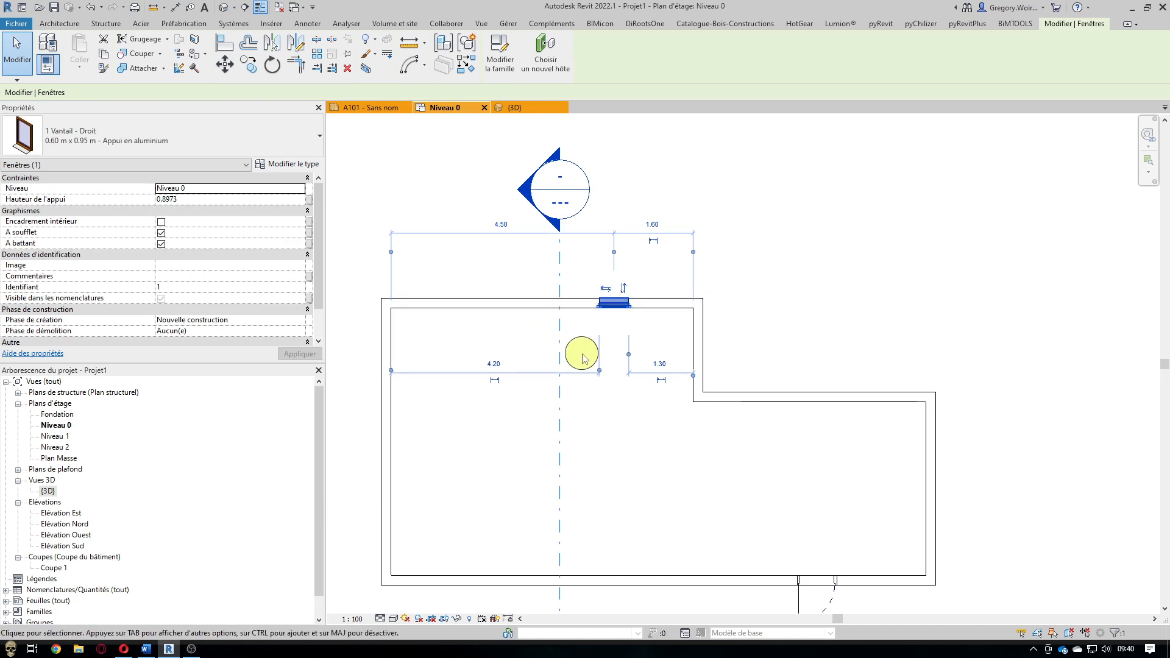
scroll(631, 255, up, 2)
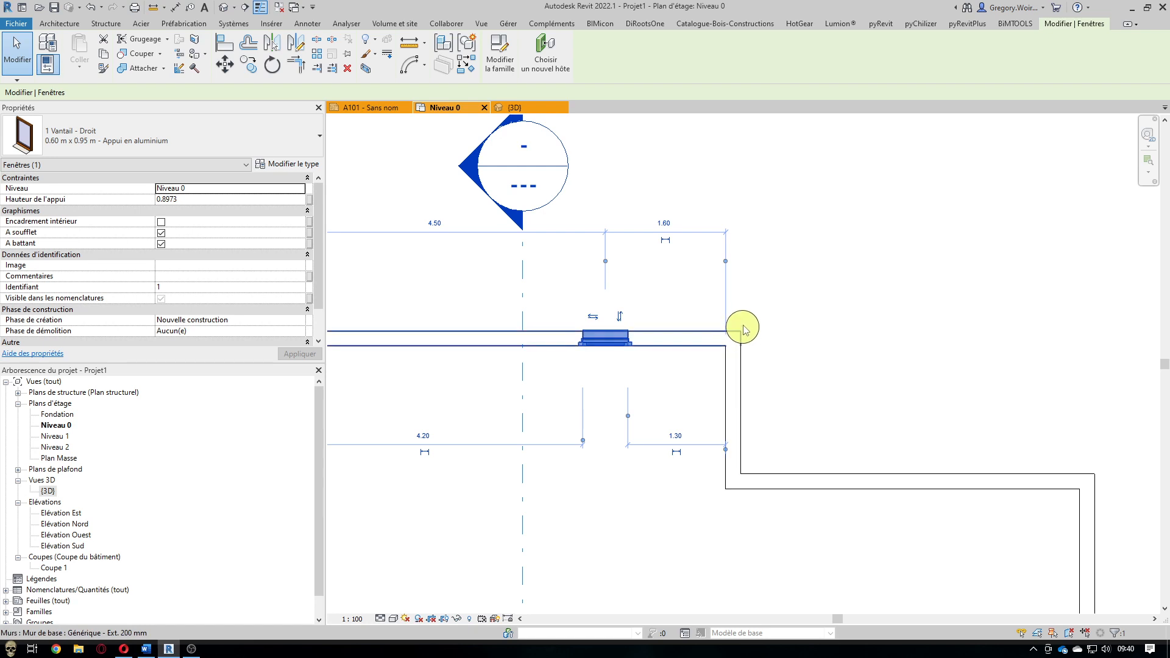
scroll(661, 530, up, 4)
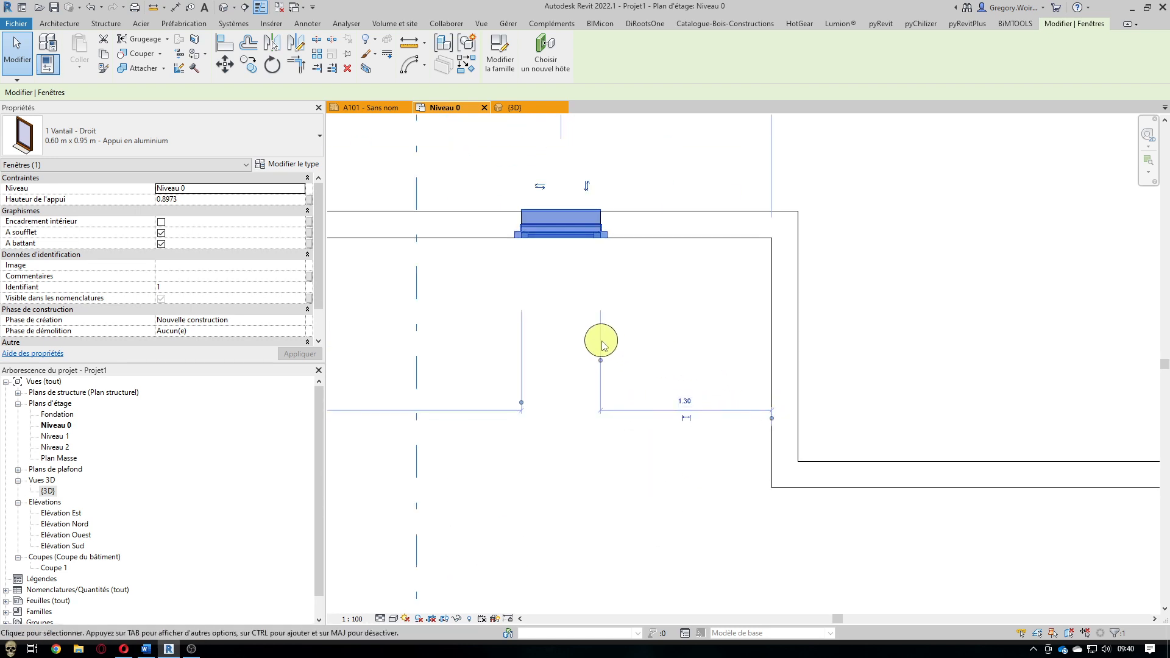
drag(771, 420, 797, 319)
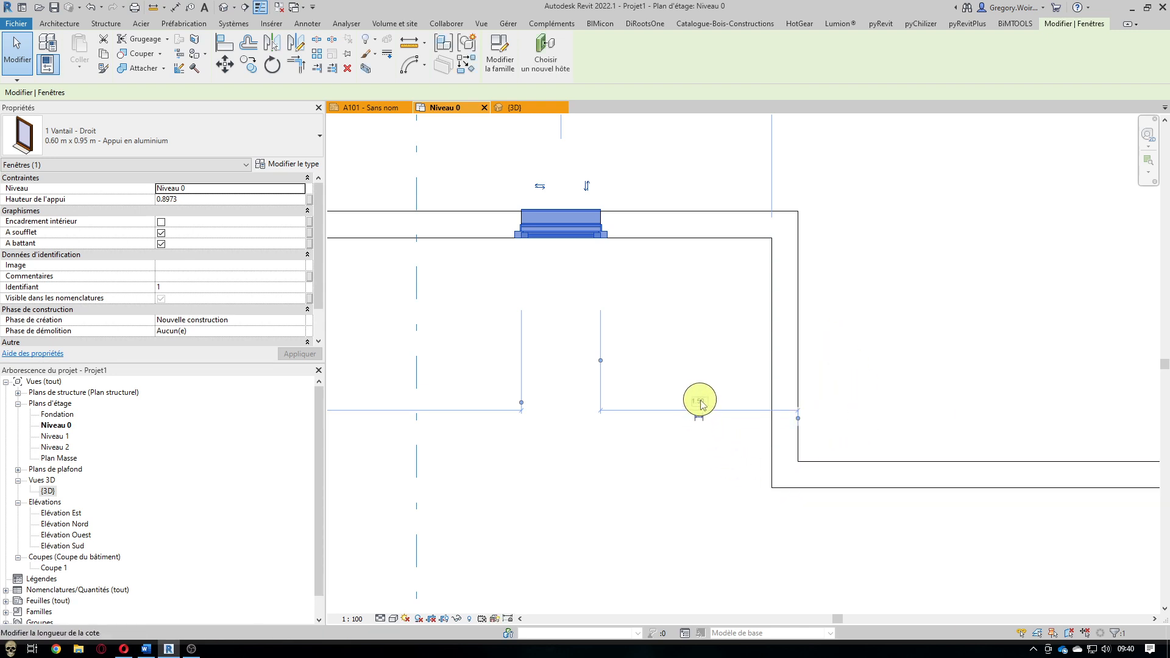
click(699, 403)
text(1.7)
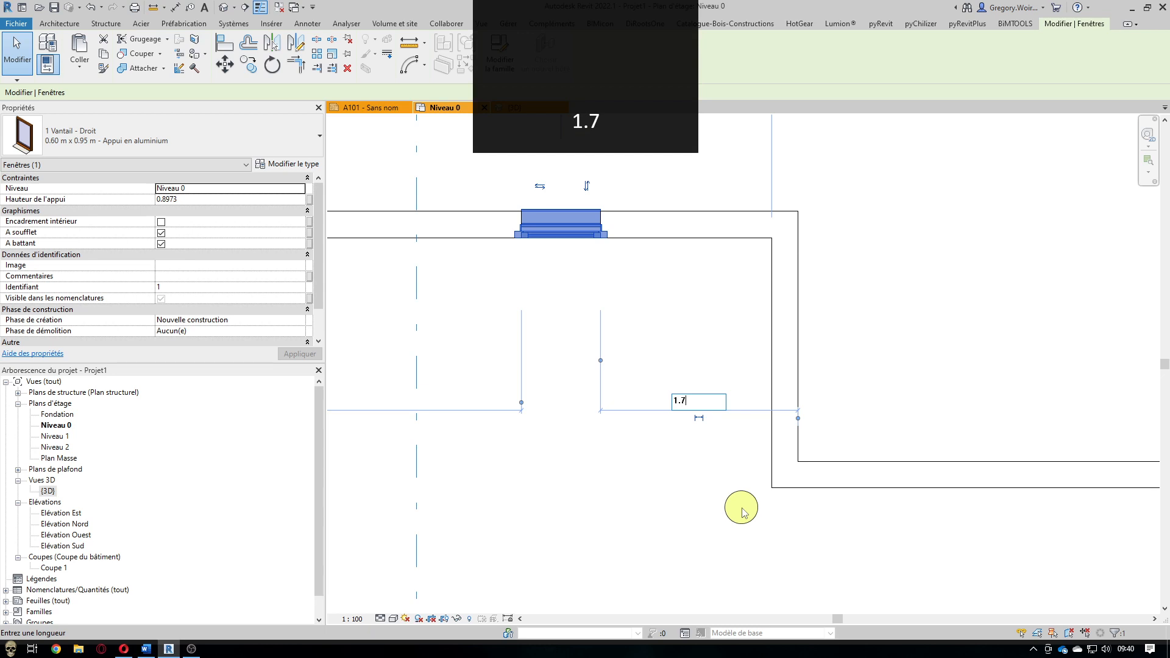
key(Return)
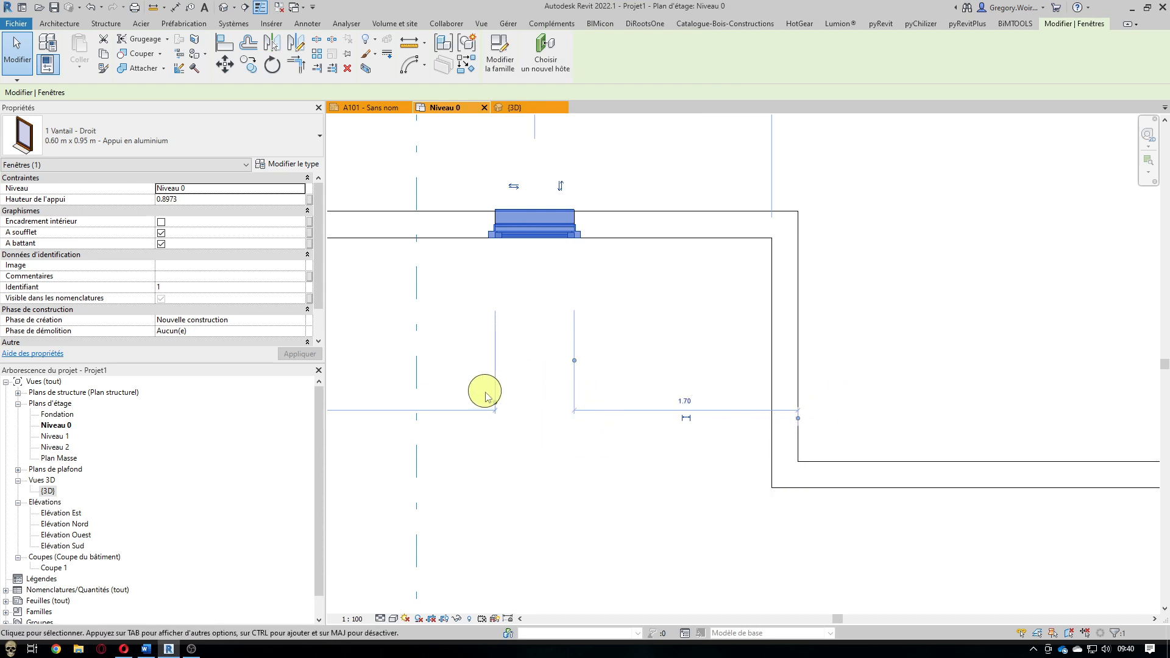
- Set the window's sill height (Hauteur de l'appui) to 1 m and inspect the window in the 3D view
scroll(774, 568, down, 2)
middle_drag(628, 546, 738, 488)
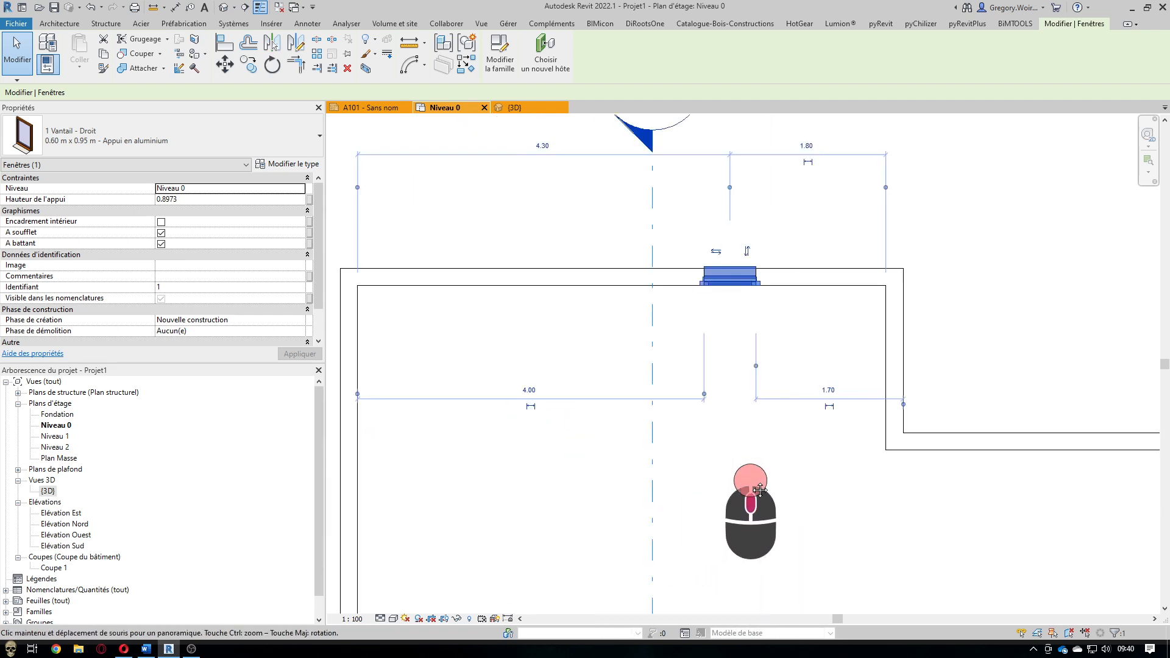
click(160, 199)
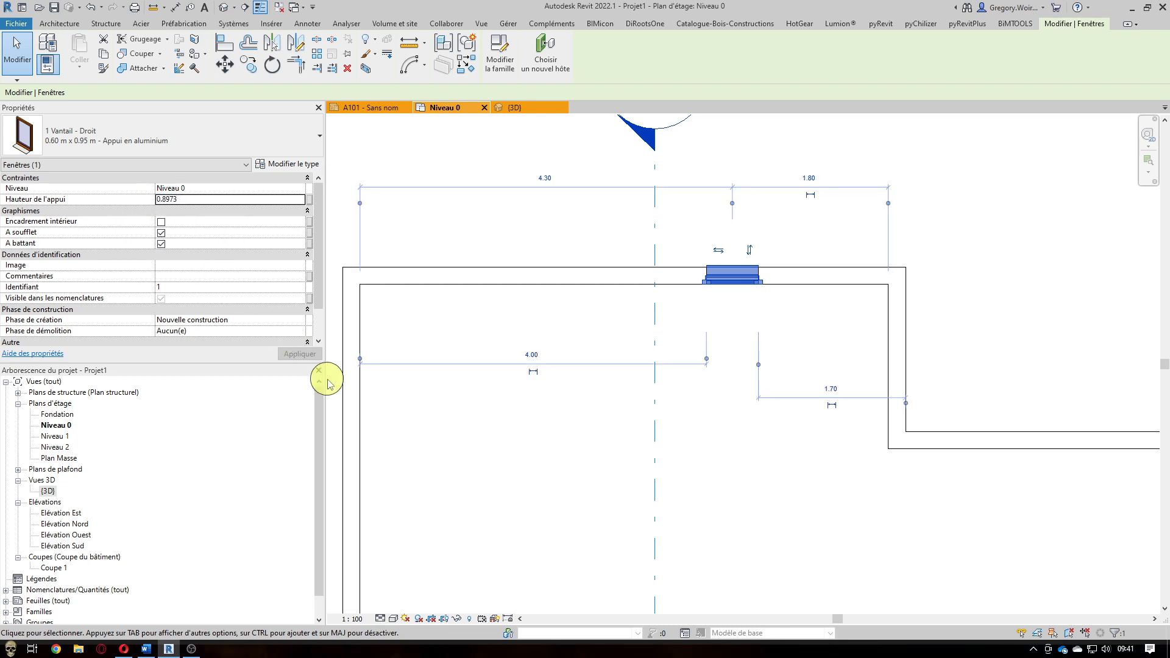
click(174, 201)
double_click(174, 201)
text(1)
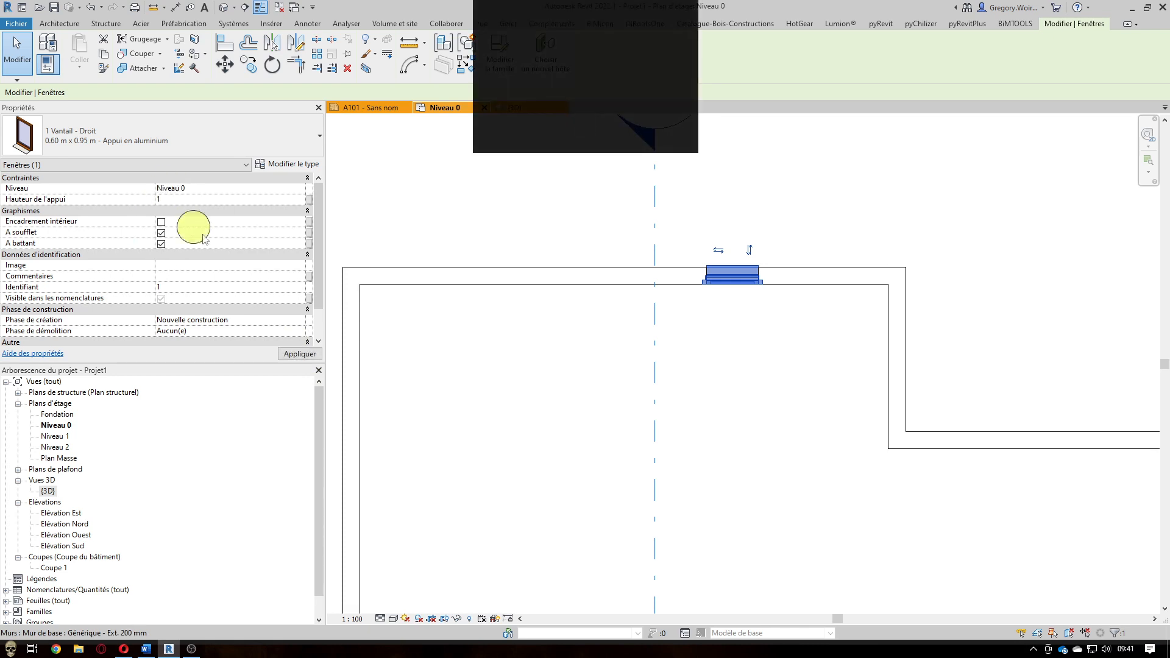
click(289, 352)
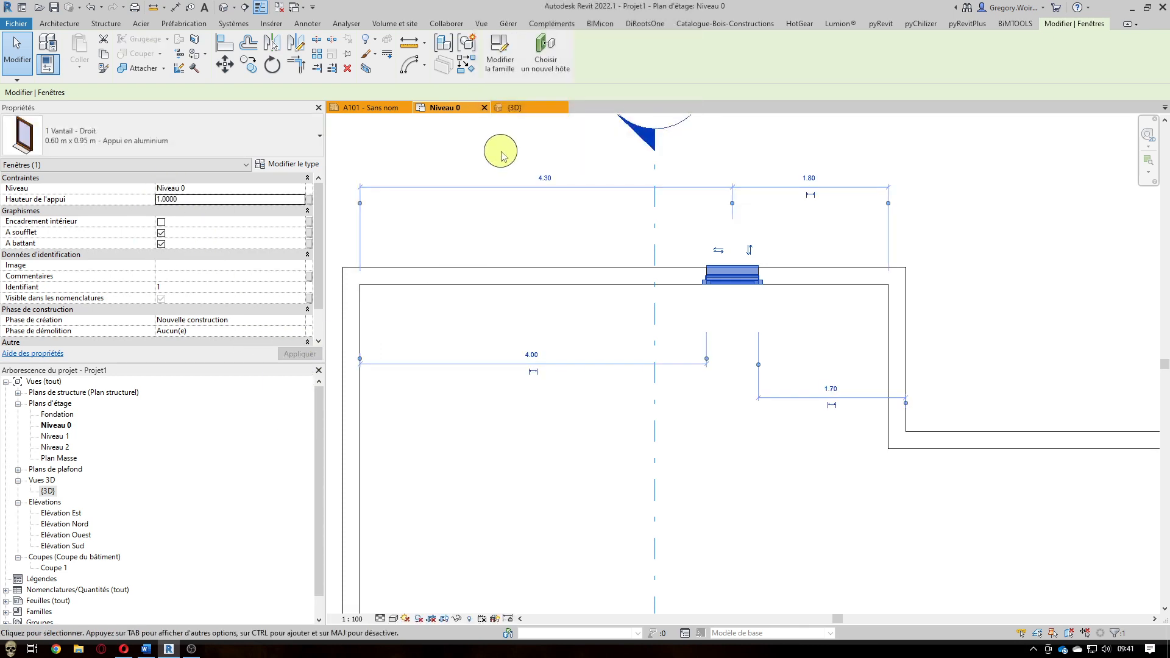
click(546, 108)
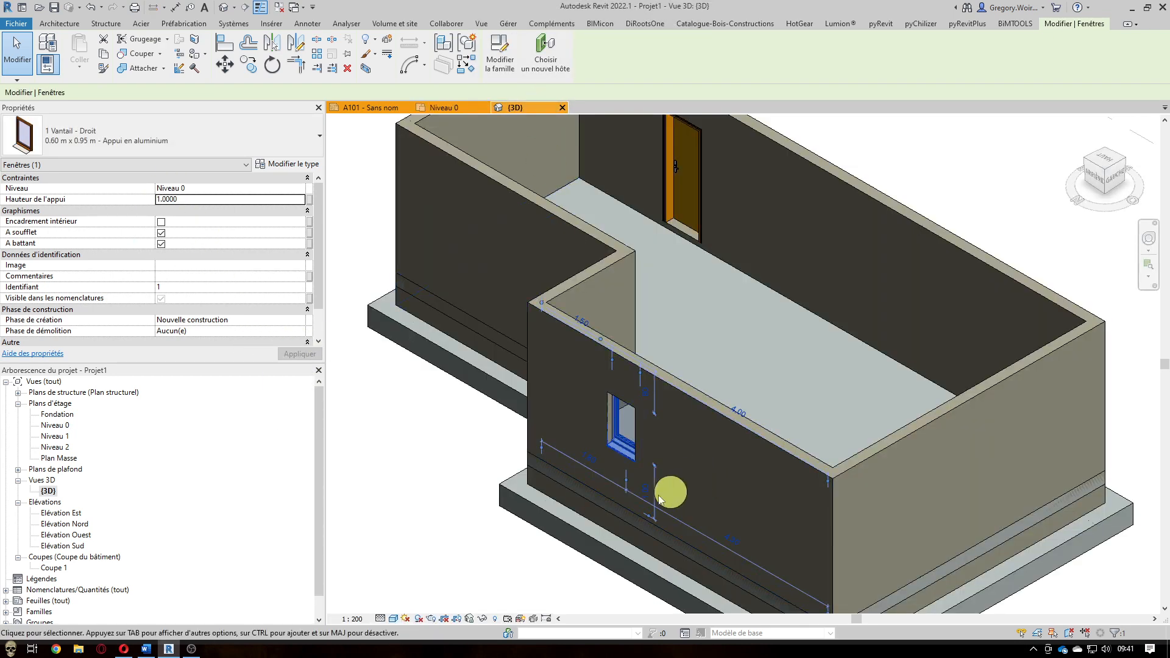
scroll(585, 537, down, 2)
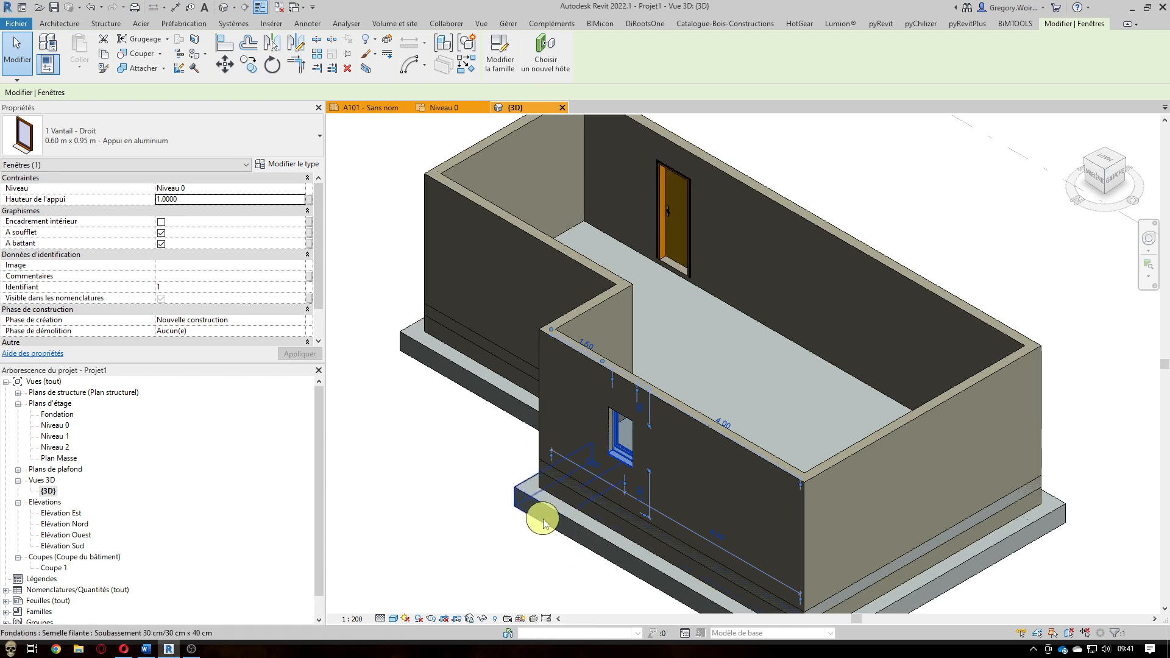
middle_drag(547, 515, 493, 439)
scroll(593, 366, up, 2)
scroll(608, 345, up, 1)
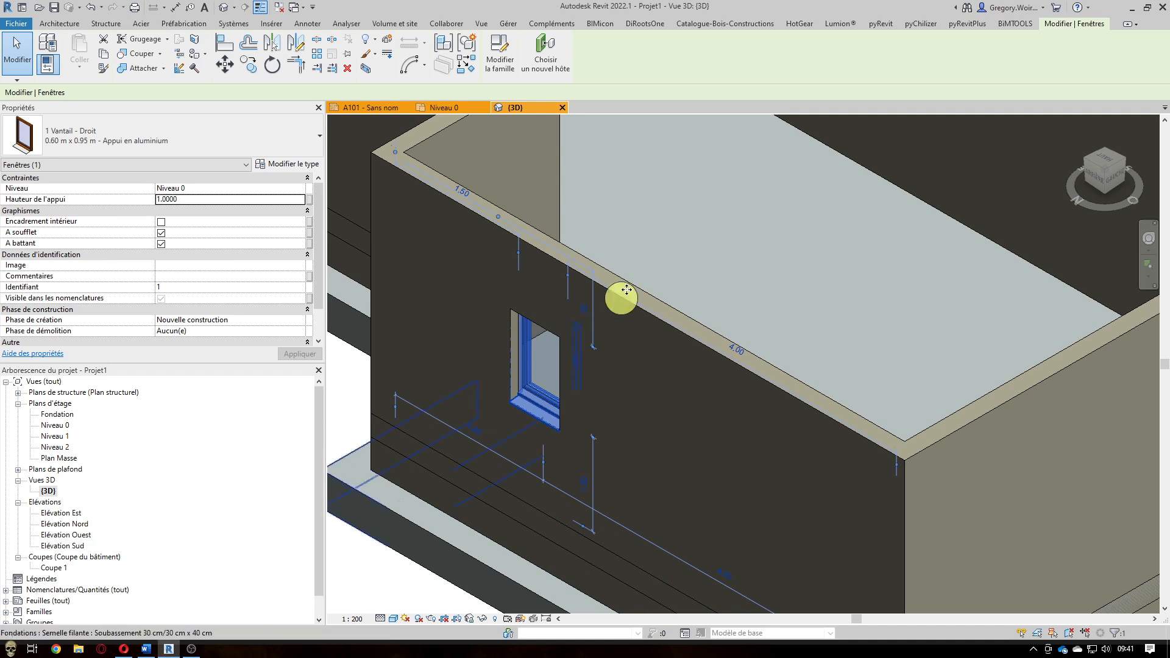
- Open the Elévation Nord view and select the window in it
click(443, 111)
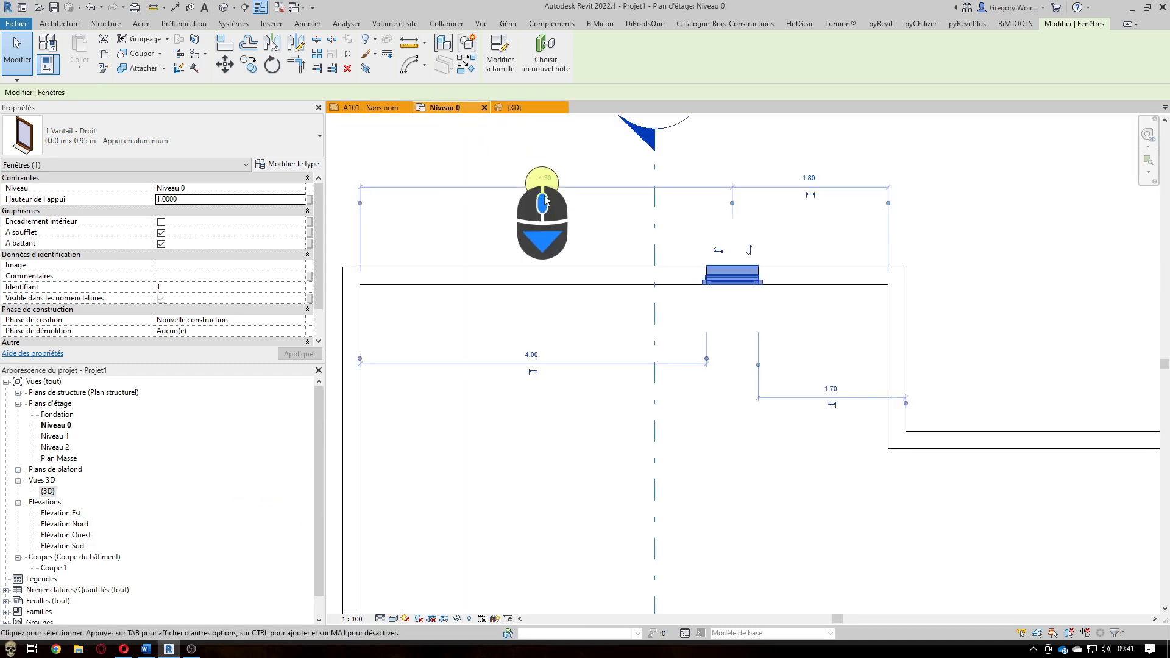
scroll(537, 306, down, 4)
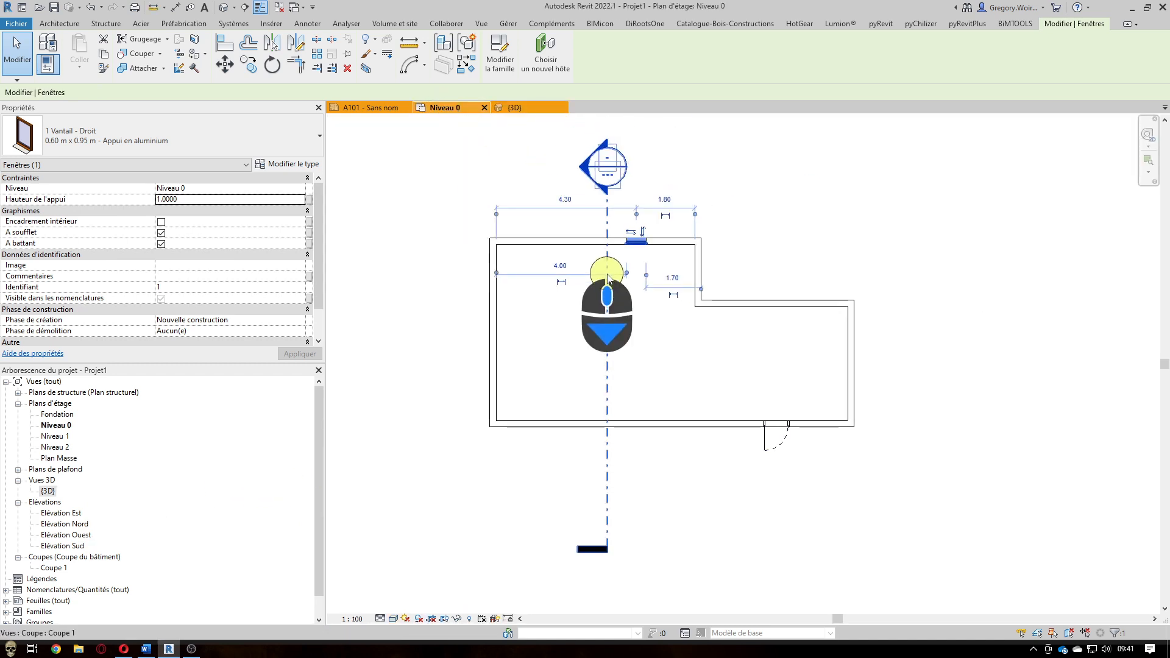
double_click(74, 524)
scroll(835, 402, up, 3)
scroll(478, 256, up, 5)
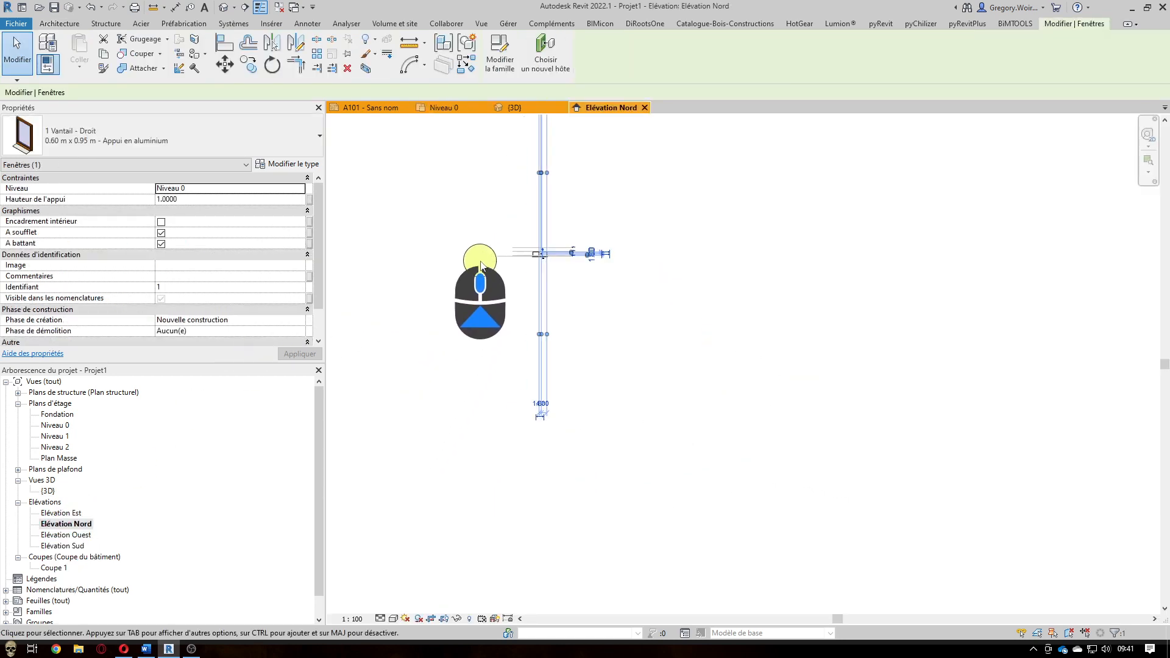
scroll(556, 238, up, 8)
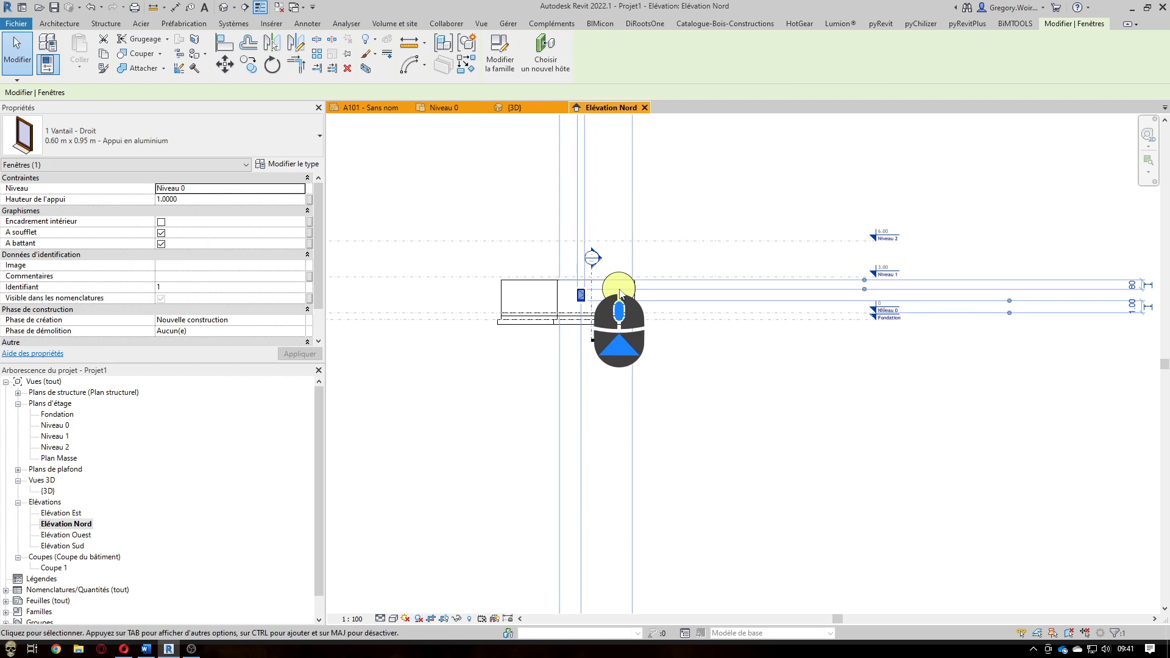
click(366, 221)
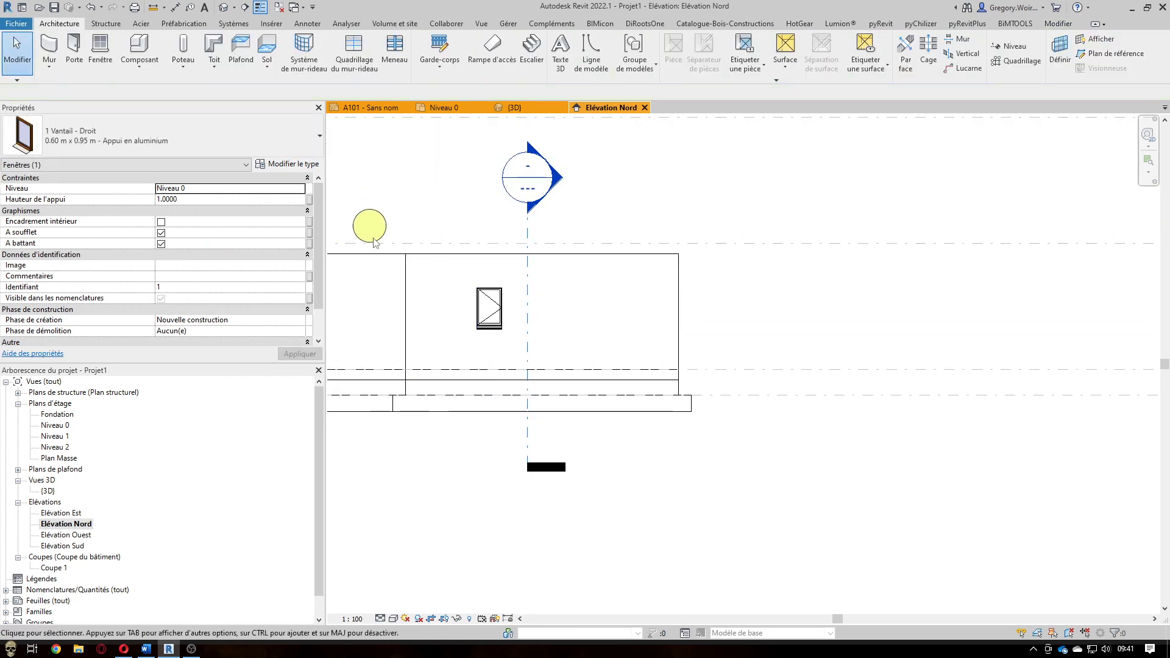
middle_drag(462, 474, 591, 414)
scroll(560, 355, up, 2)
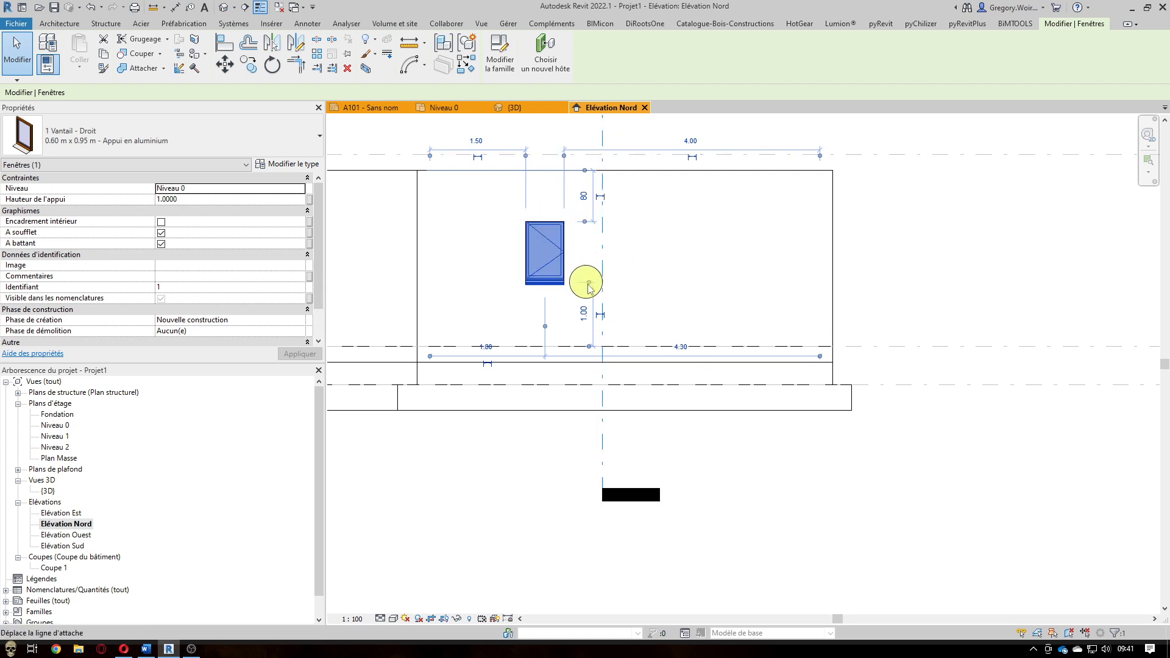
- Reference the window's vertical dimension to its top edge and set that edge 2.15 m above Niveau 0
drag(590, 286, 565, 231)
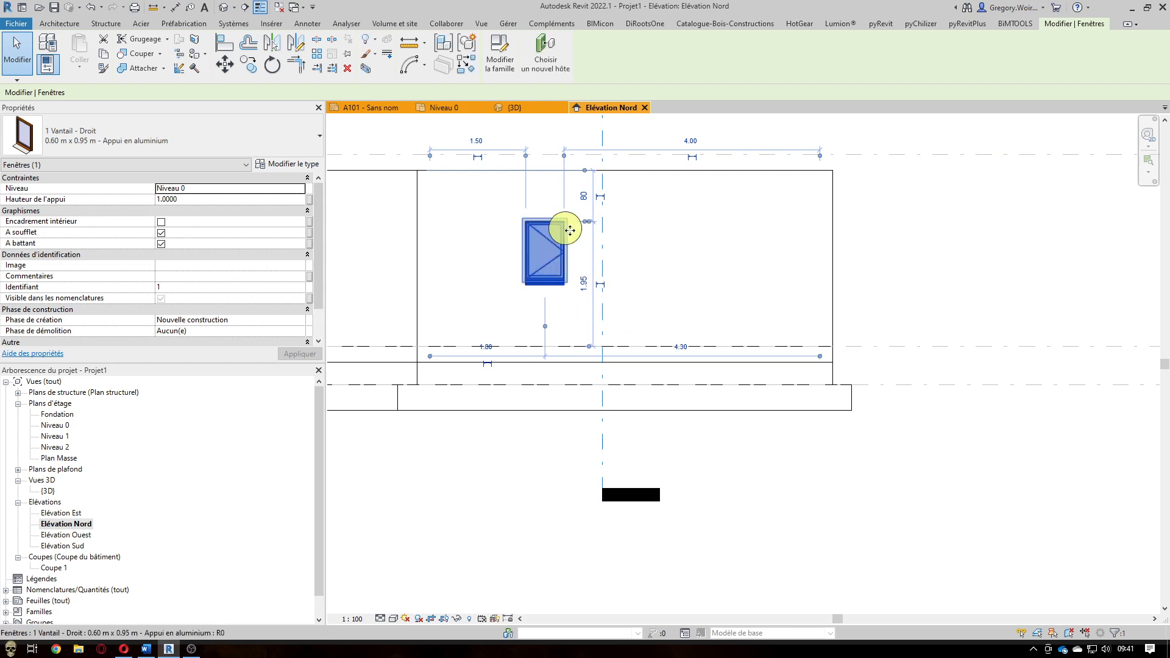
click(586, 284)
text(2.15)
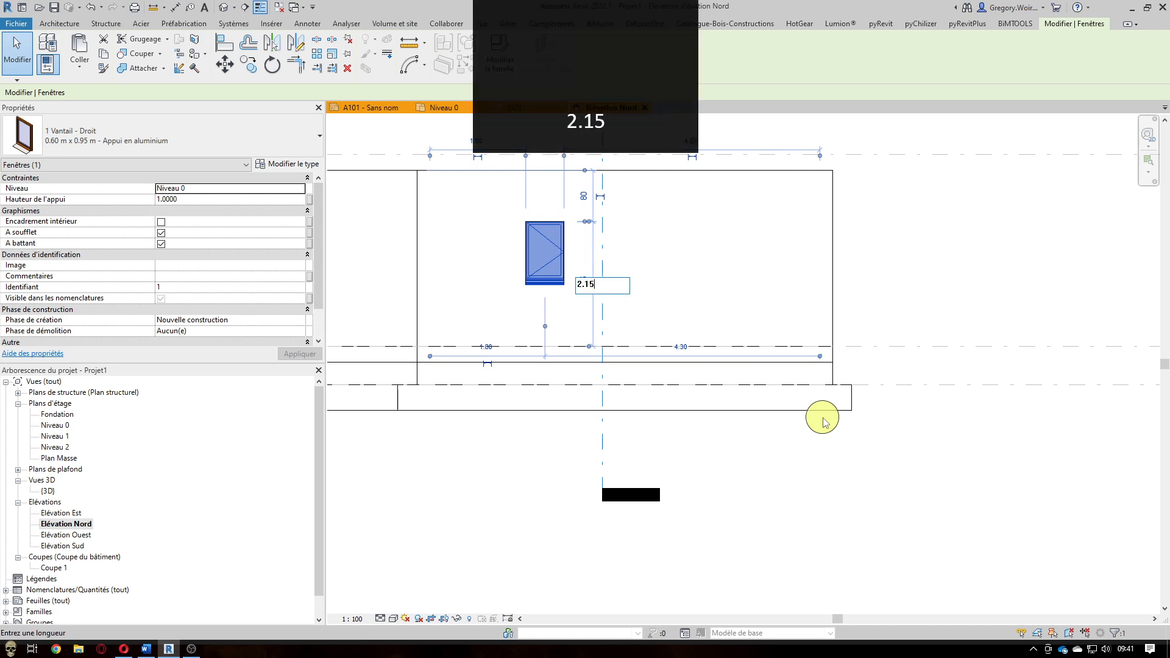
key(Return)
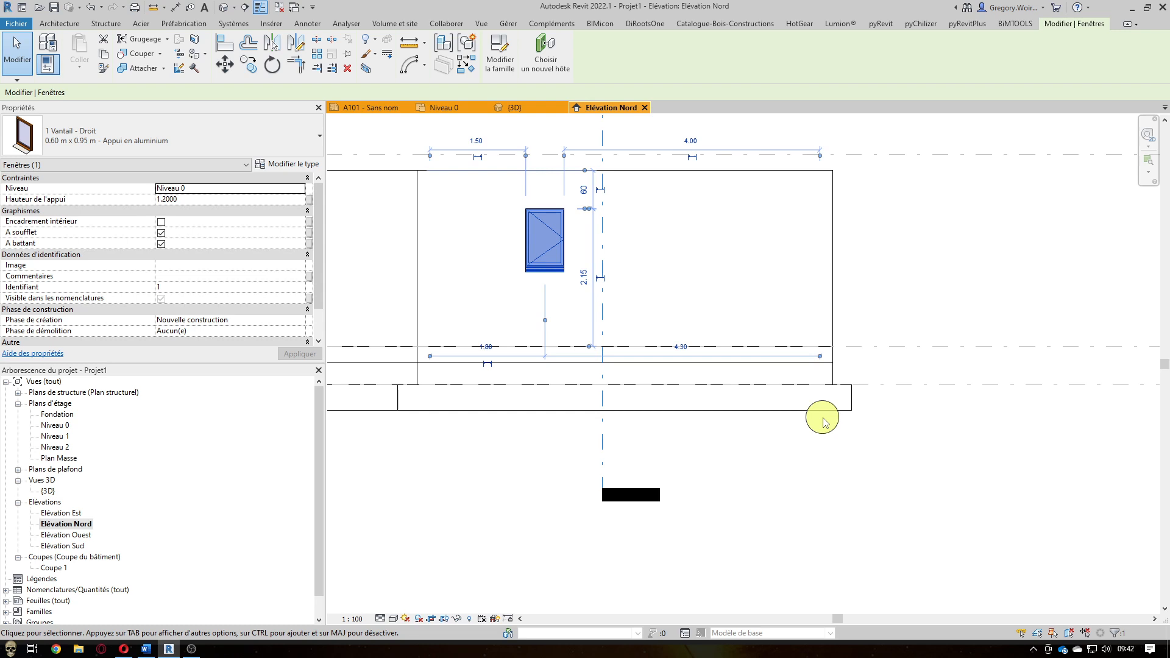
- In the 3D view, cut a rectangular wall opening about 1.11 m wide and 1 m high in the recessed wall beside the window's wall
scroll(913, 359, down, 1)
middle_drag(591, 460, 673, 478)
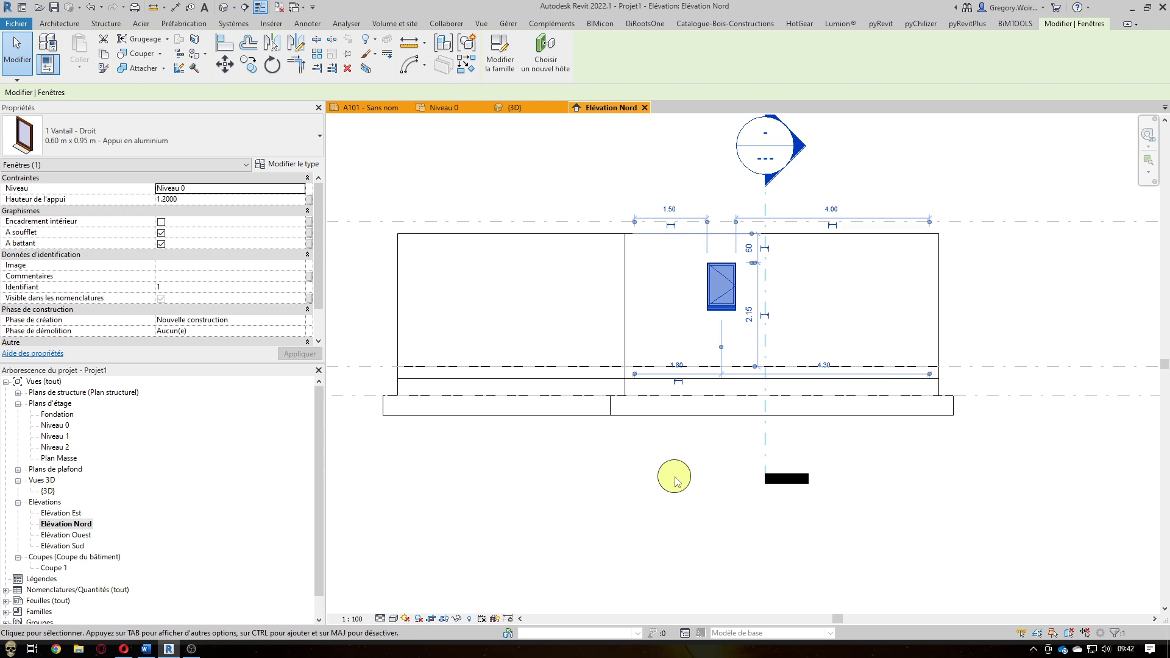
click(65, 24)
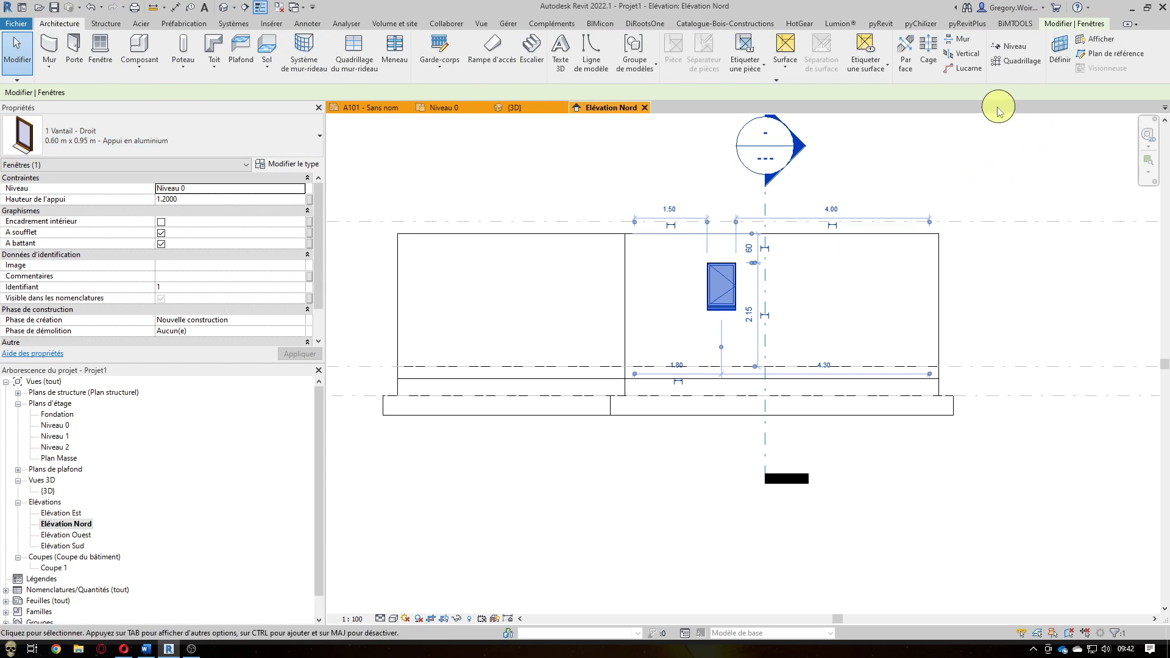
click(955, 48)
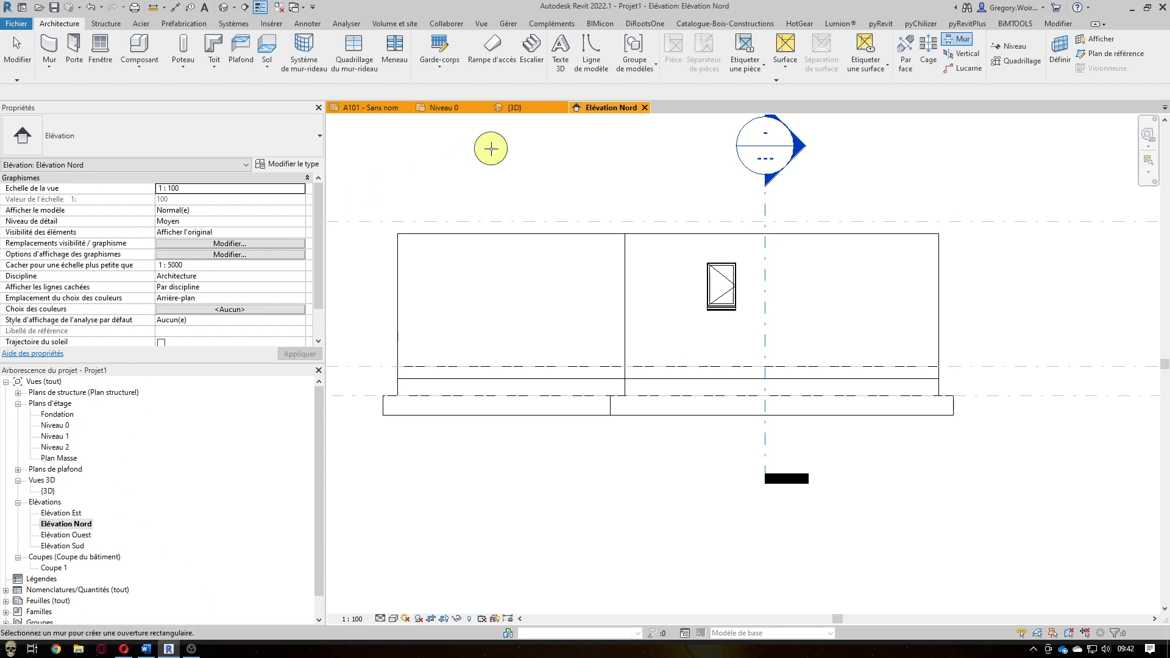
click(532, 109)
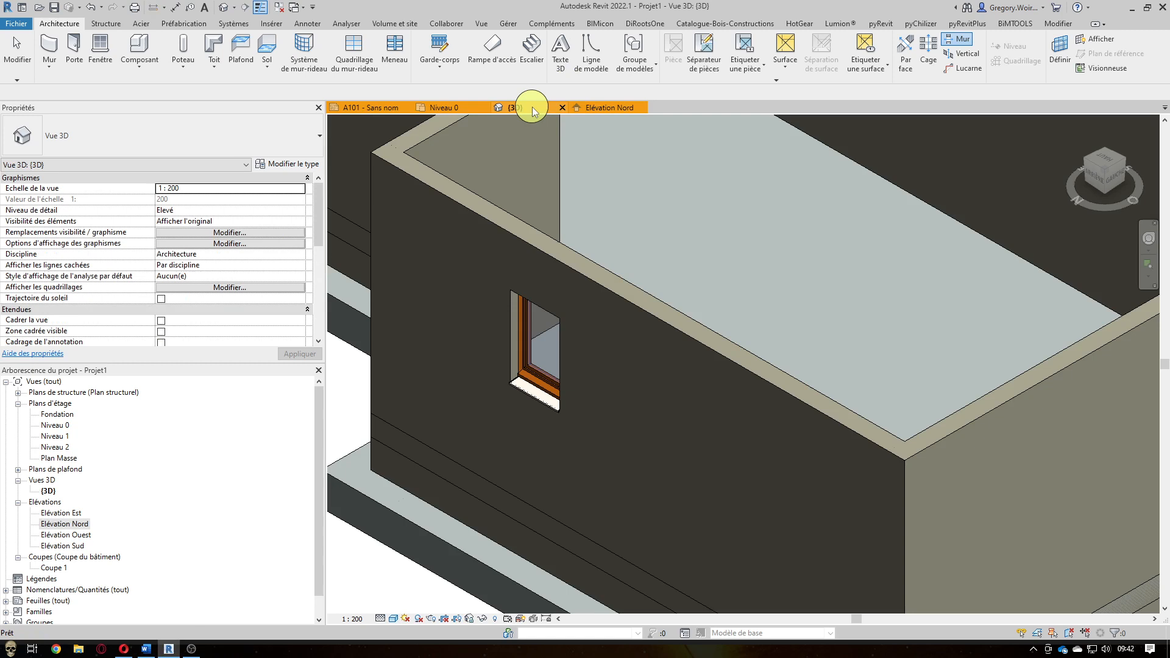
scroll(766, 336, down, 2)
scroll(765, 336, down, 3)
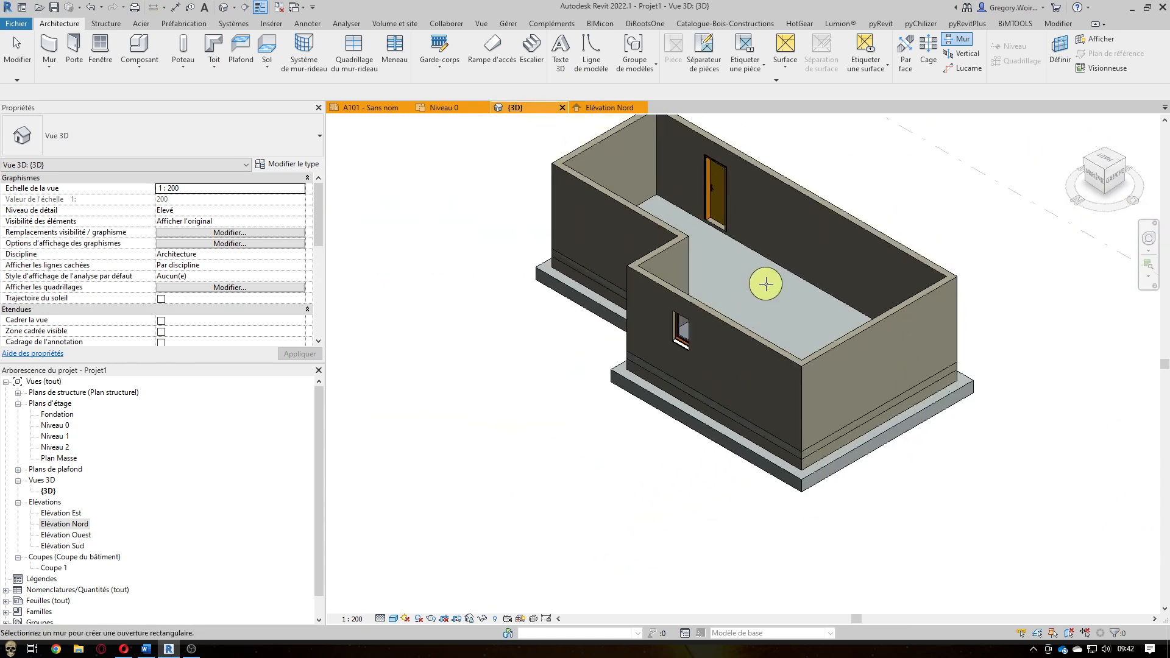
click(663, 227)
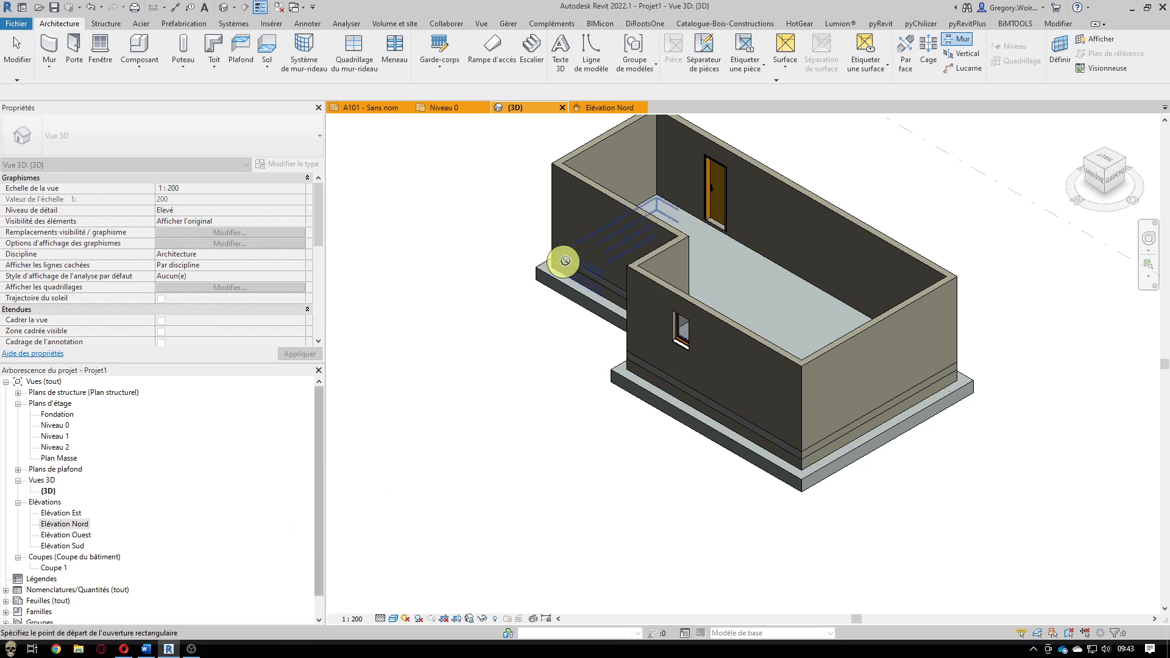
click(595, 269)
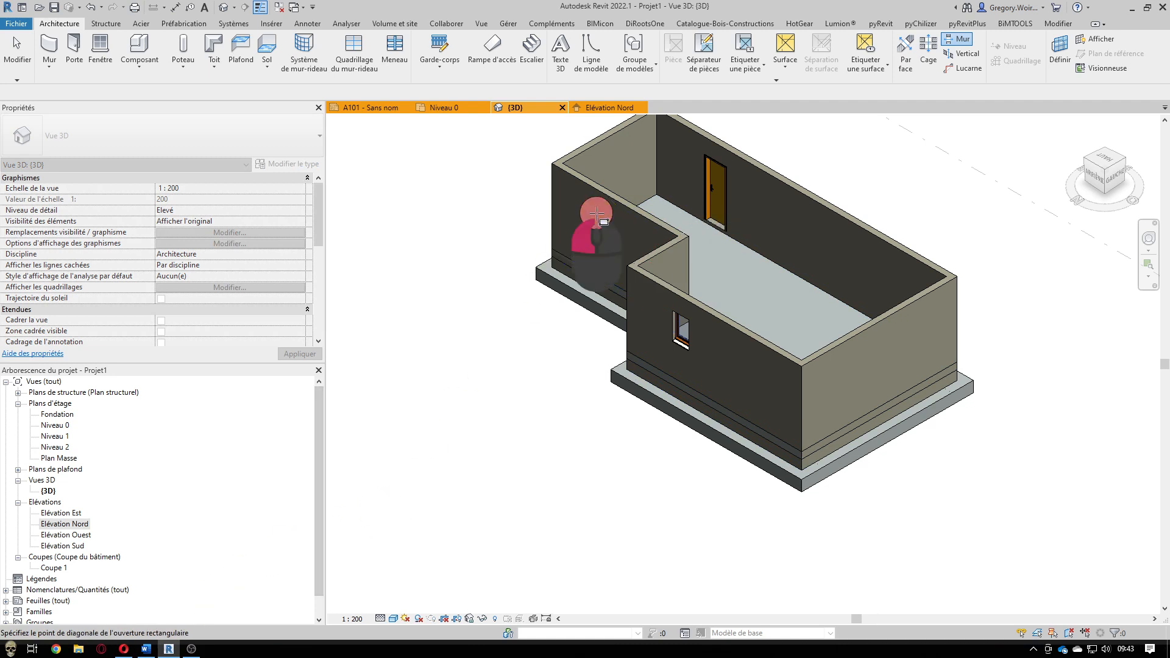
click(625, 265)
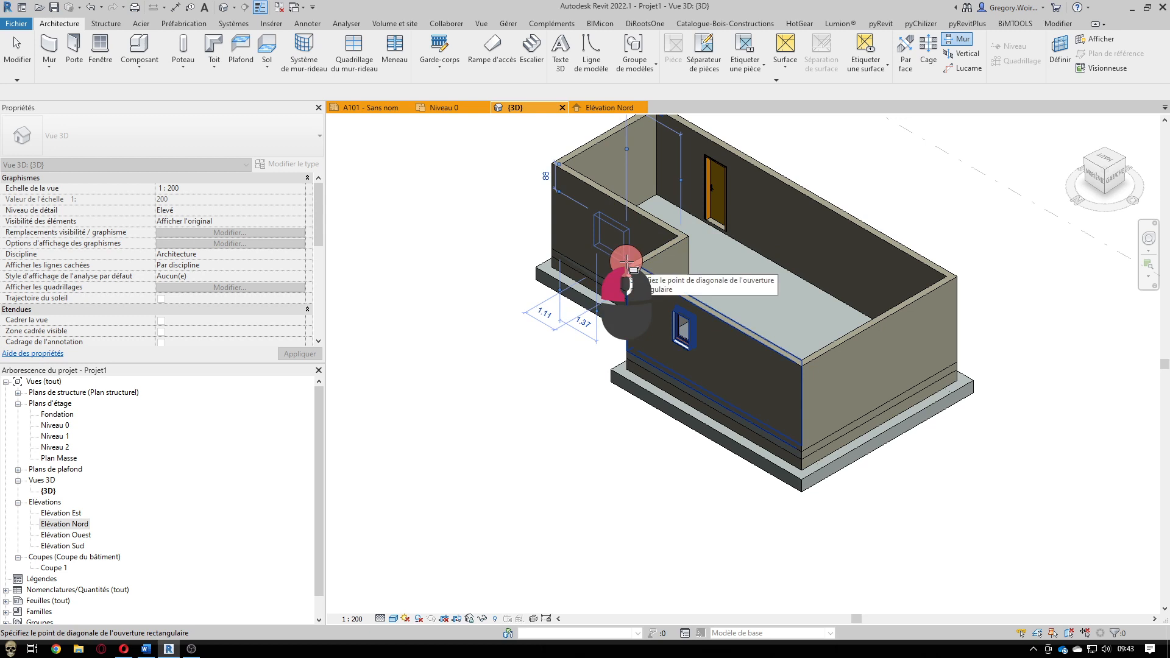
click(12, 61)
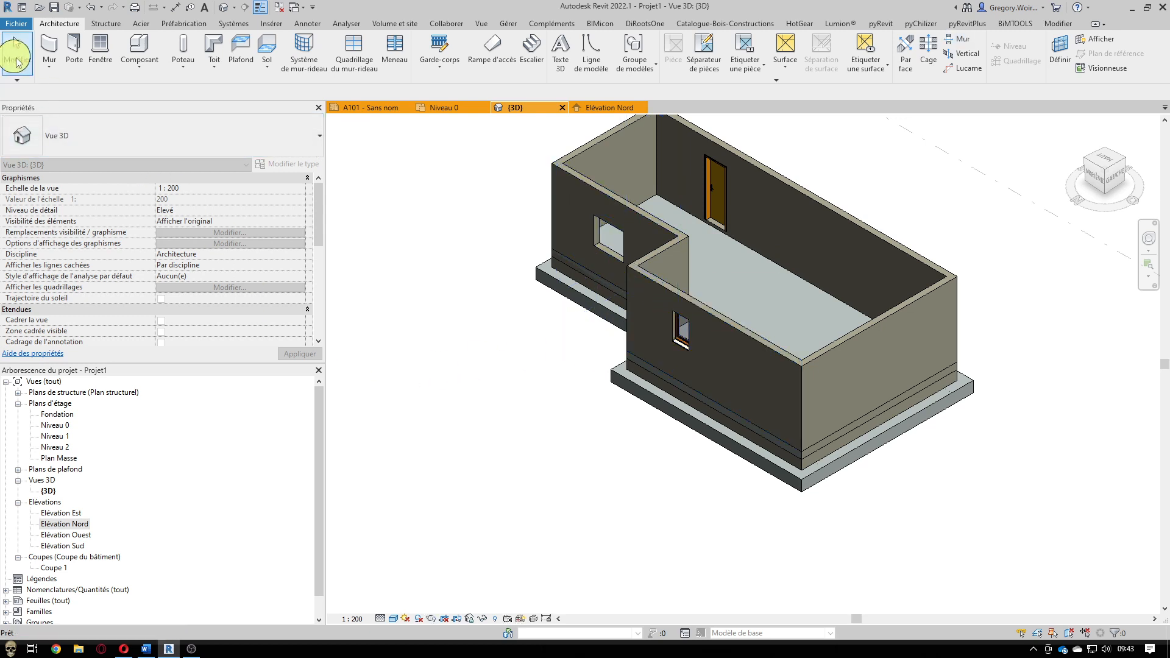
- In the Elévation Nord view, reference the opening's left-hand dimension to the wall's outer edge and set it to 1.3 m
click(589, 110)
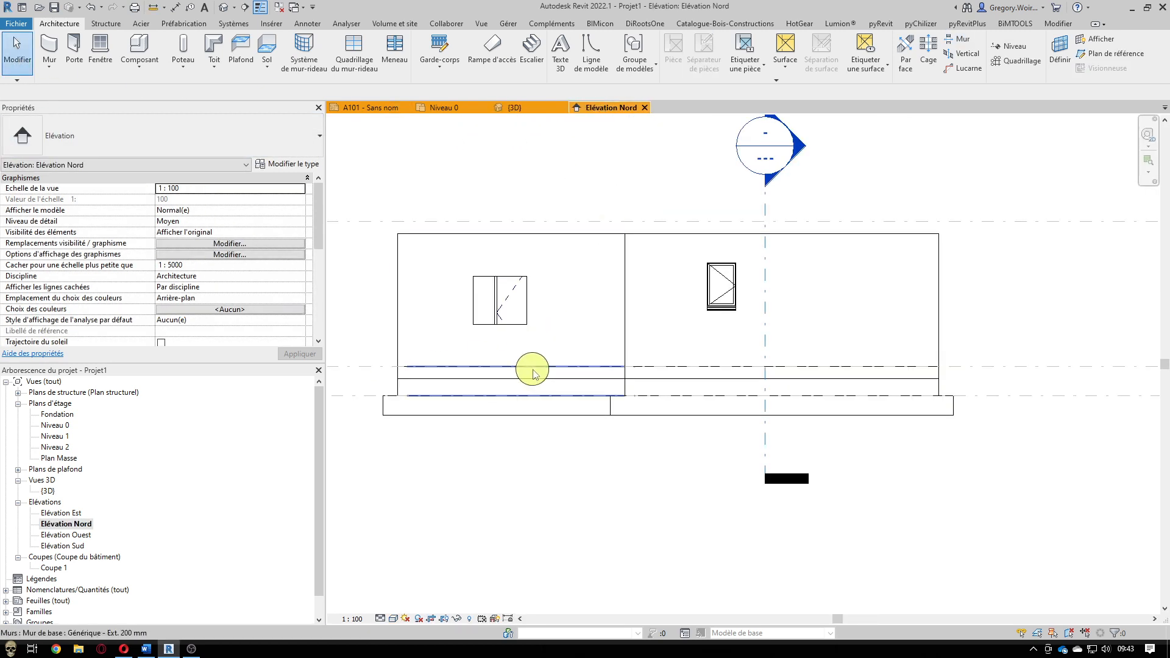
click(507, 323)
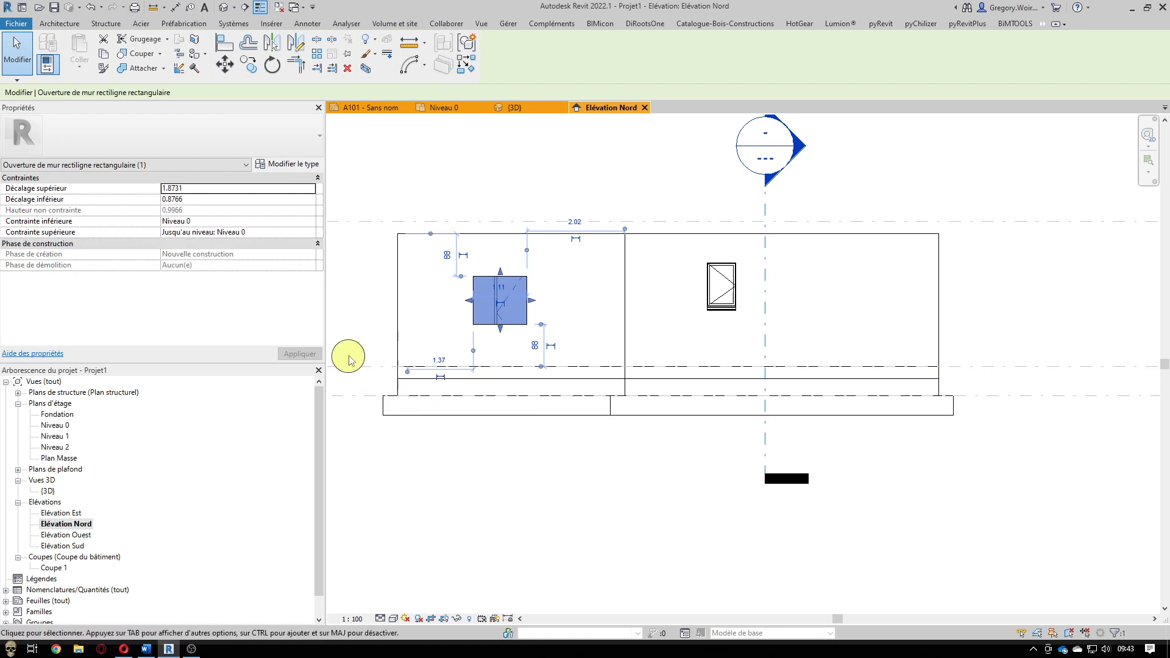
scroll(348, 354, up, 3)
middle_drag(582, 488, 579, 467)
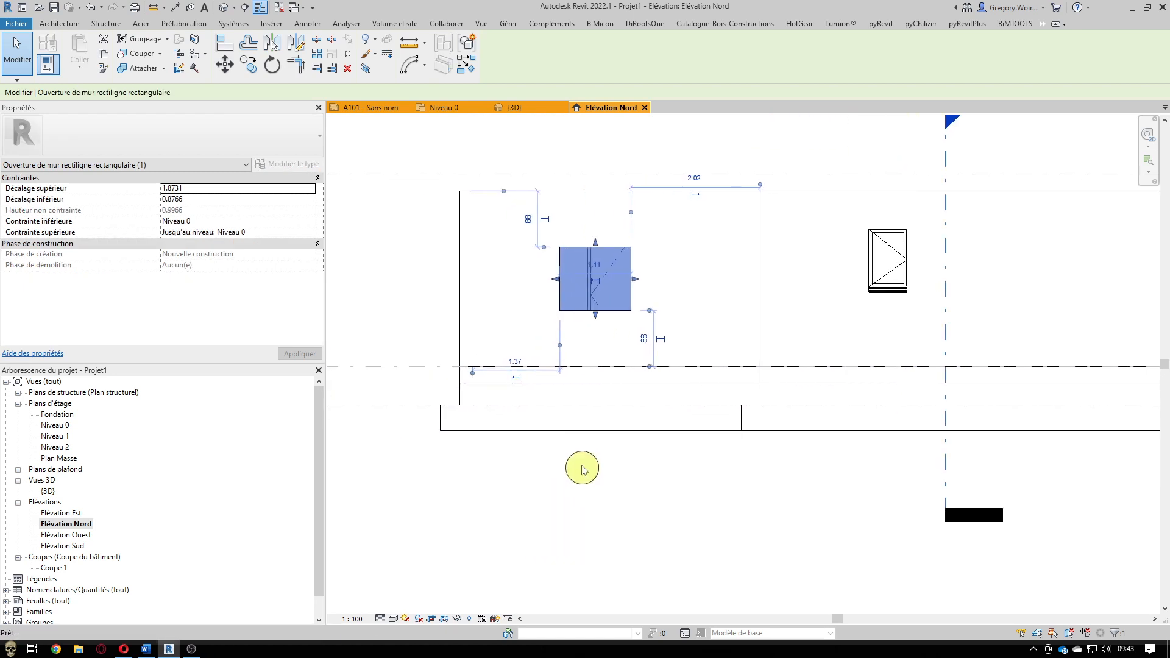
scroll(536, 440, up, 2)
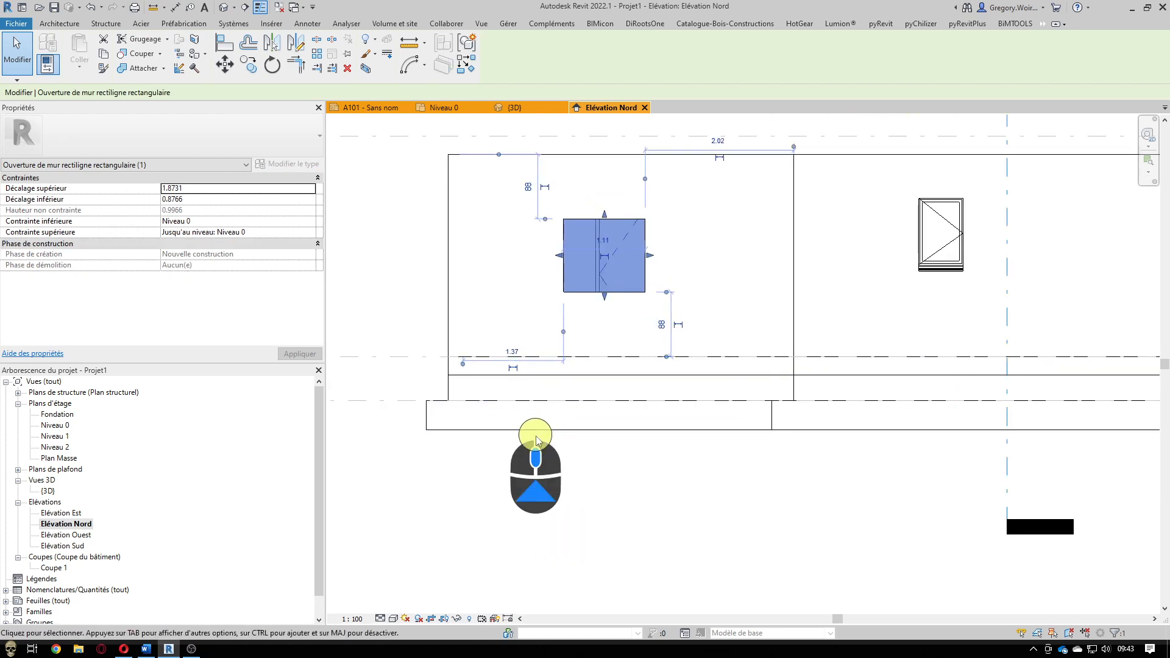
drag(457, 348, 433, 342)
click(509, 340)
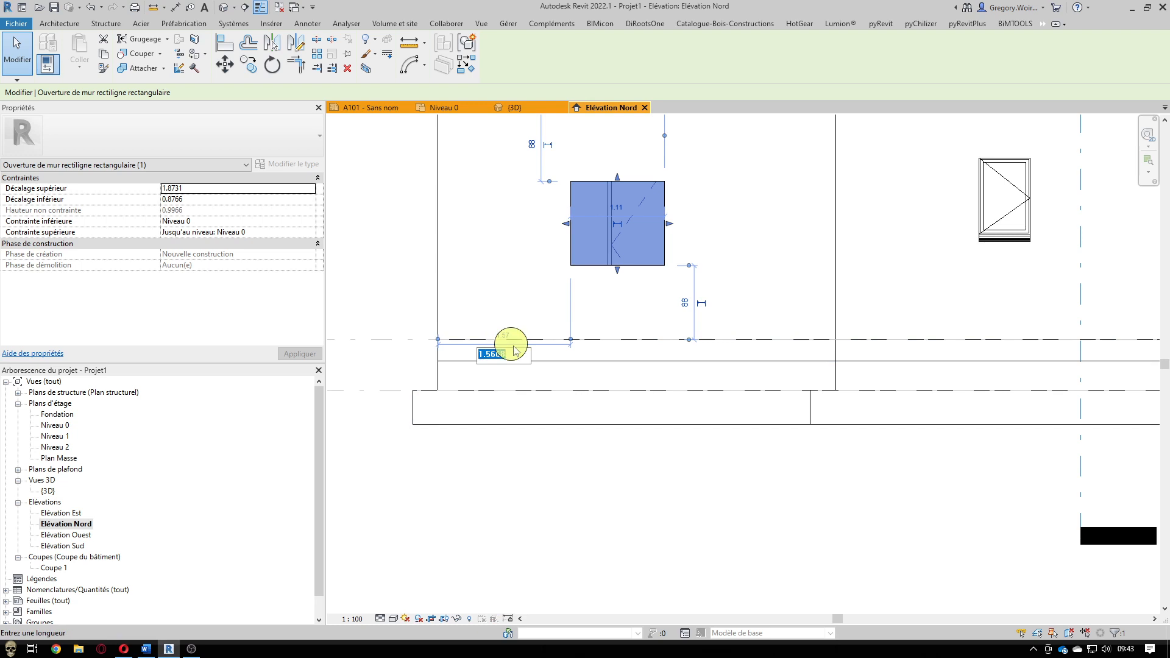
text(1.)
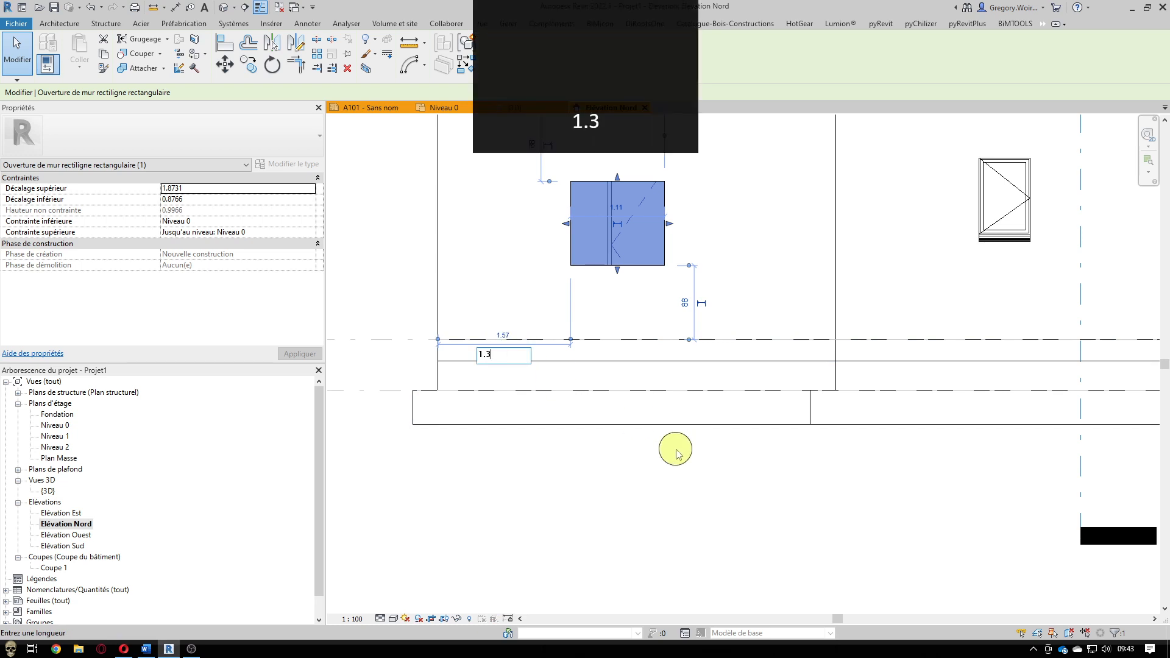
text(3)
key(Return)
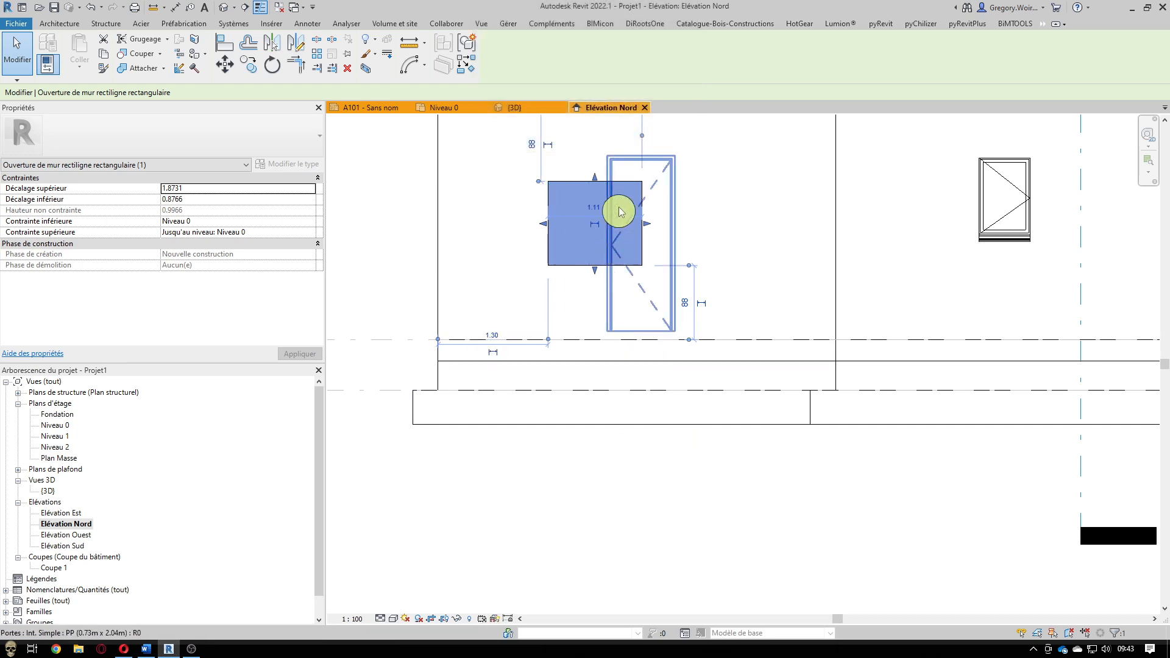
- Set the bottom edge of the wall opening 1 m above Niveau 0
middle_drag(665, 480, 650, 566)
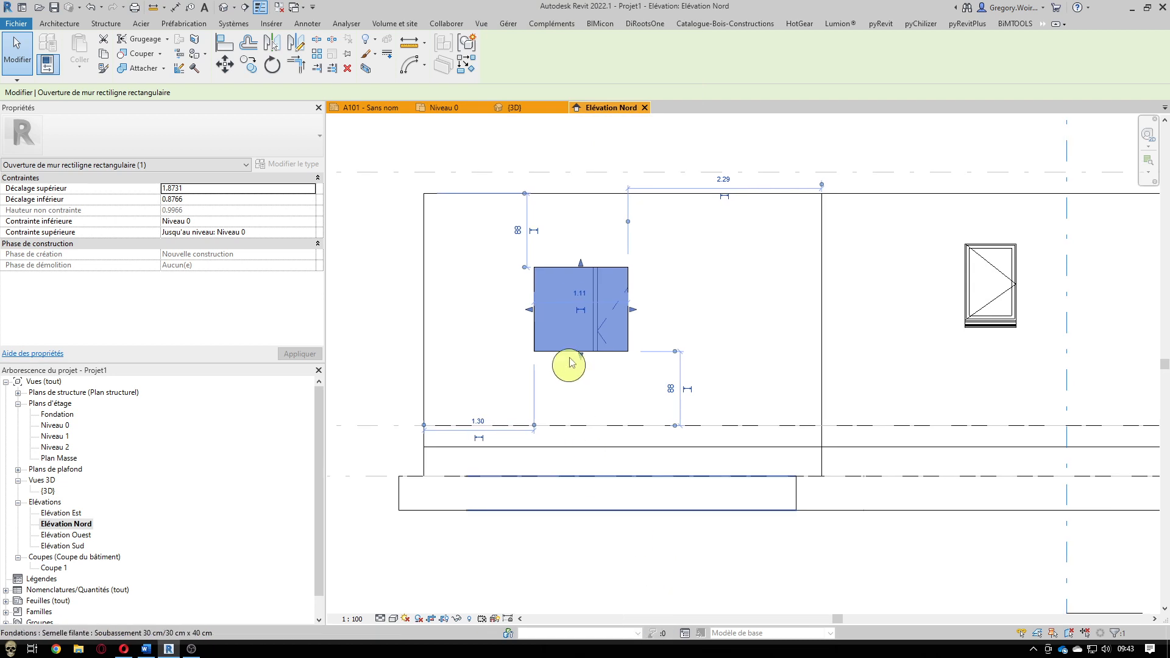
scroll(644, 379, up, 2)
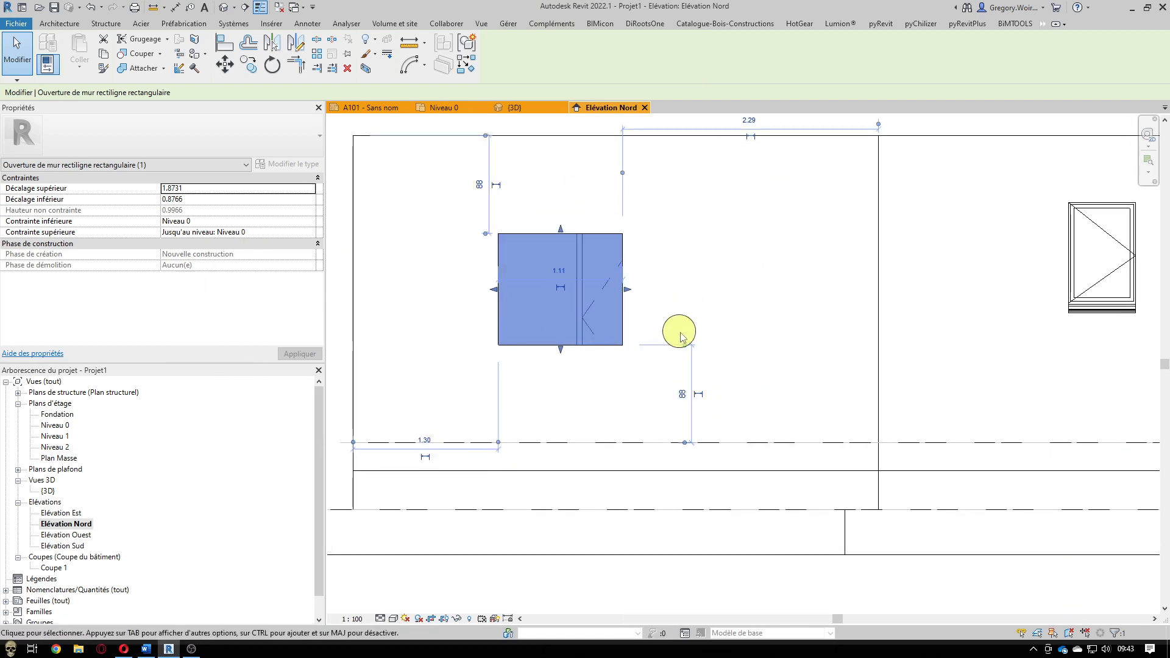
drag(683, 343, 621, 351)
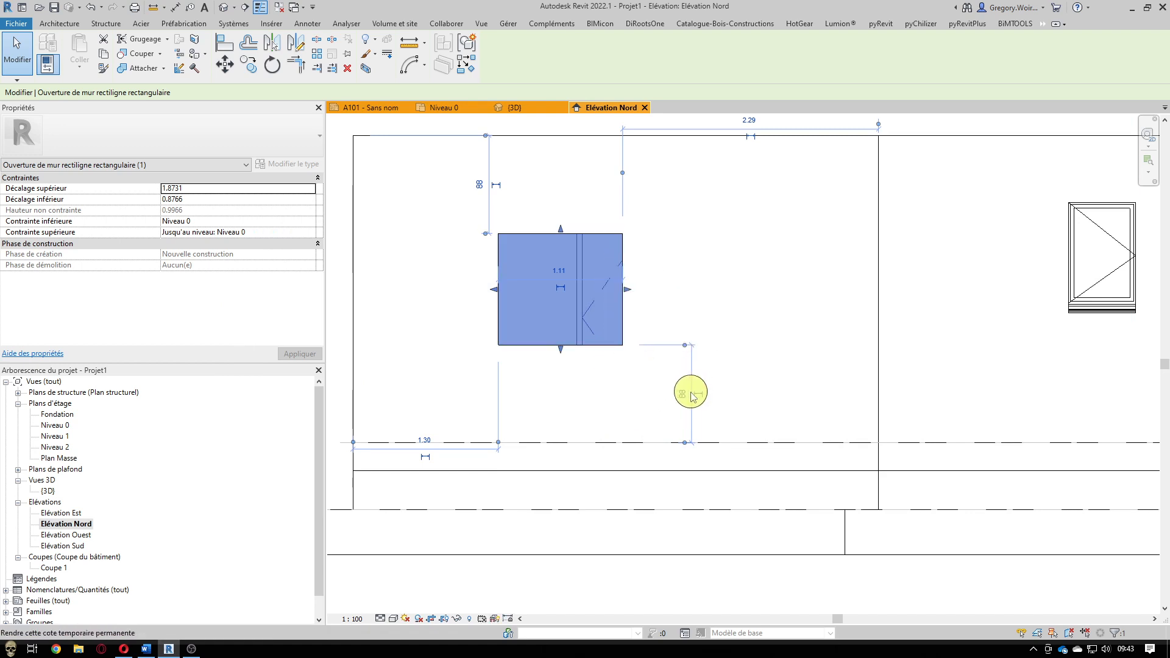
click(681, 393)
text(1)
key(Return)
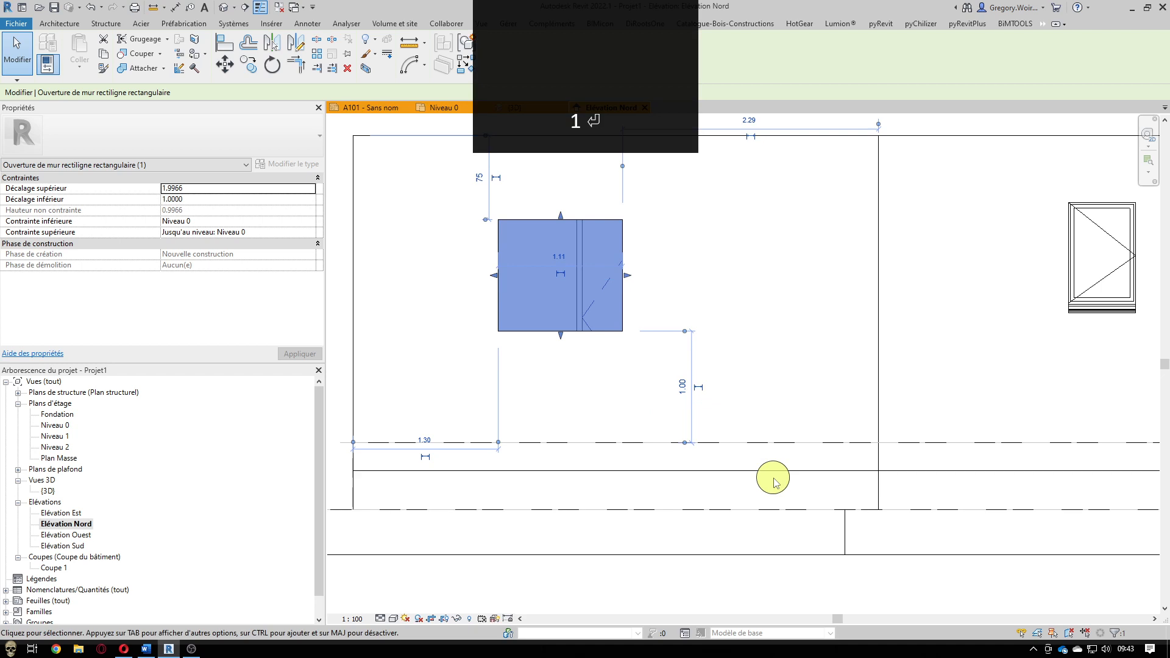
- Measure the opening's height by referencing its upper vertical dimension to its own bottom edge
click(569, 221)
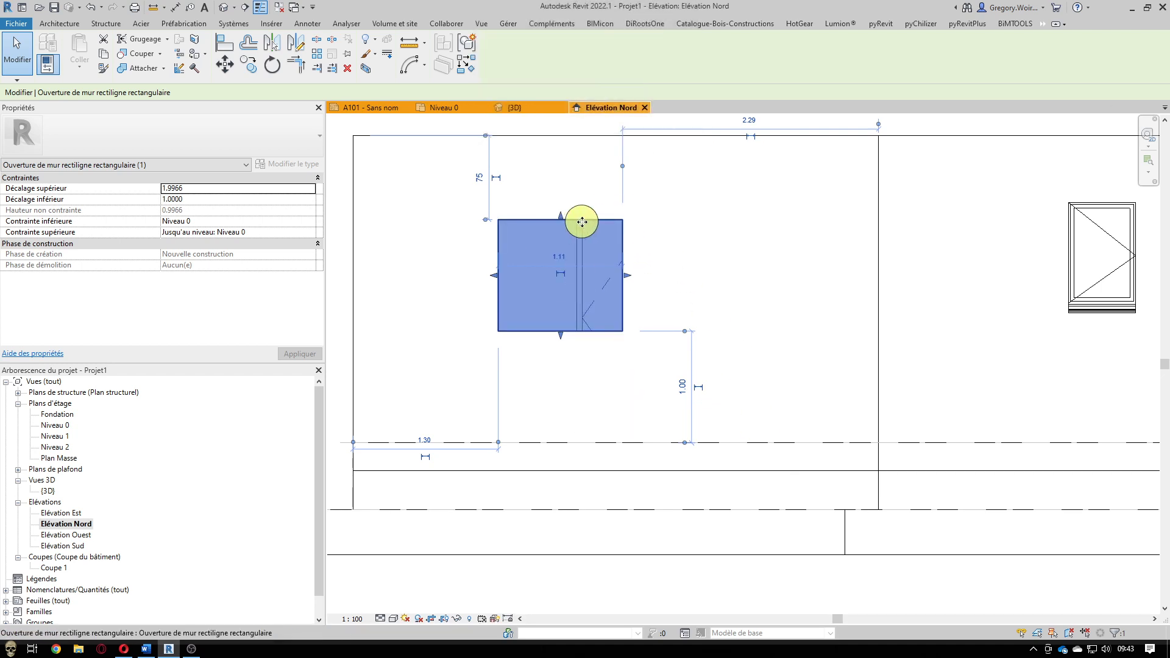
click(597, 221)
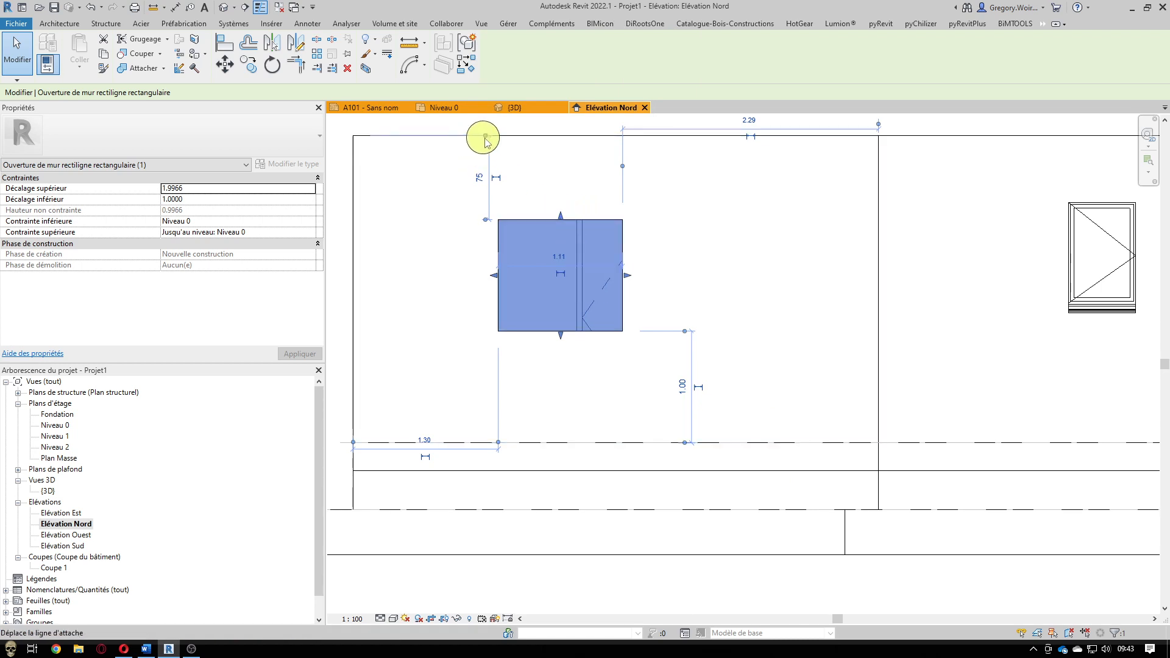
drag(485, 139, 510, 328)
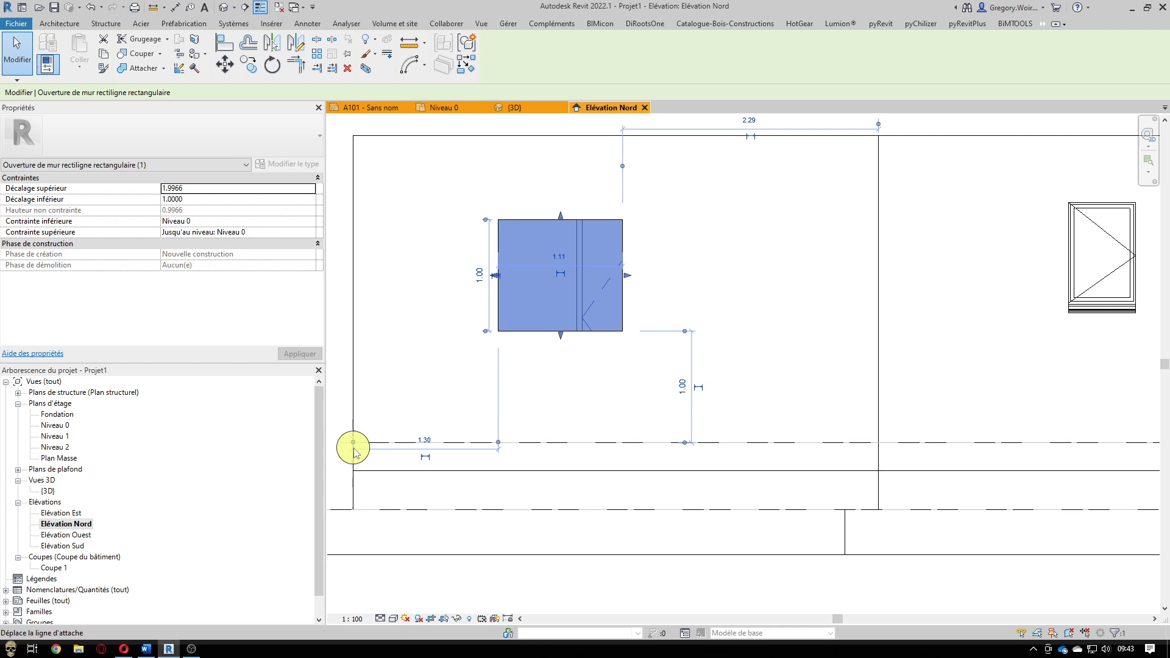
- Try to set the opening's width to 1 m by referencing the lower horizontal dimension to its right edge
drag(353, 443, 621, 326)
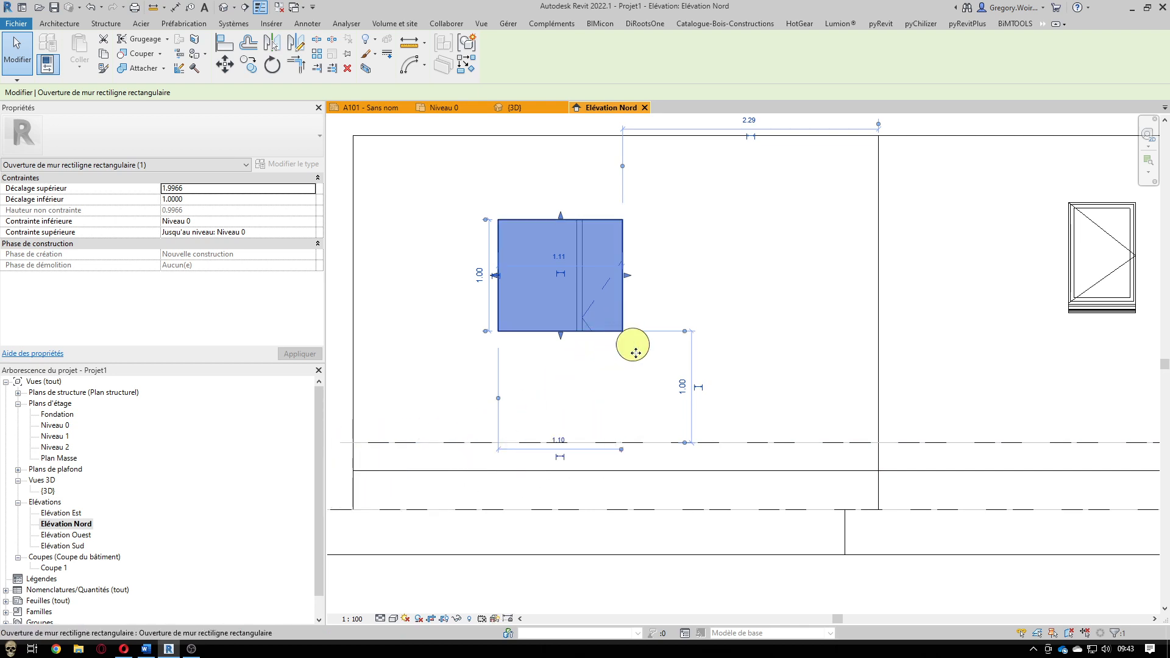
click(560, 440)
text(1)
key(Return)
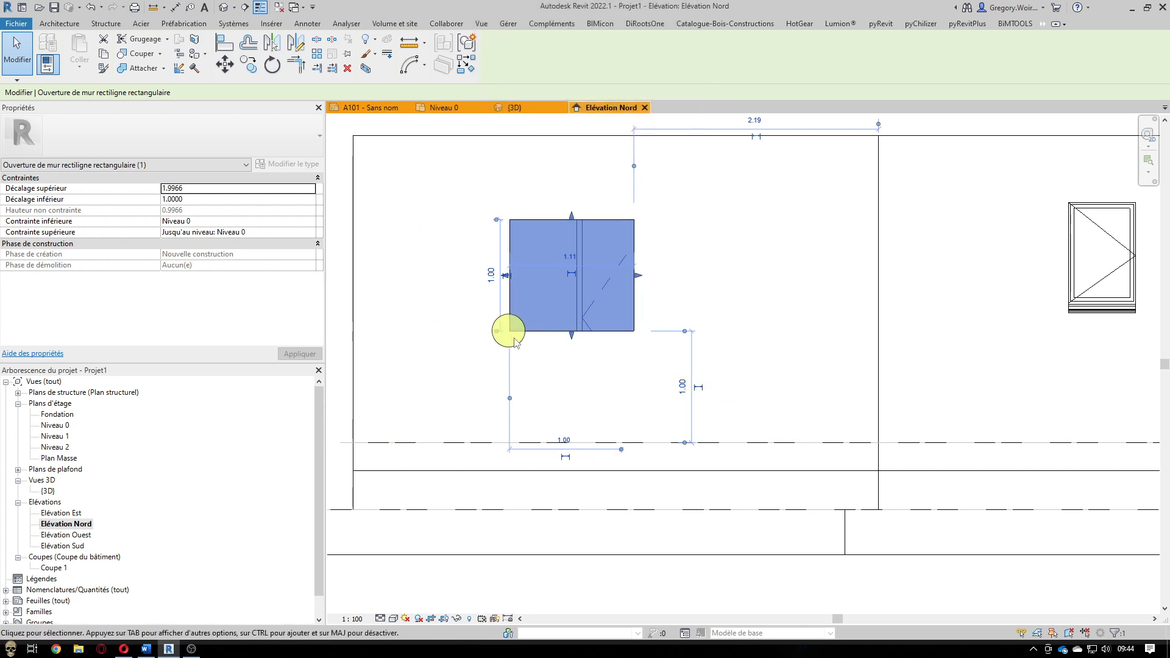
- Reference the lower horizontal dimension back to the wall's outer edge and set the offset to 1.3 m
drag(621, 452, 353, 486)
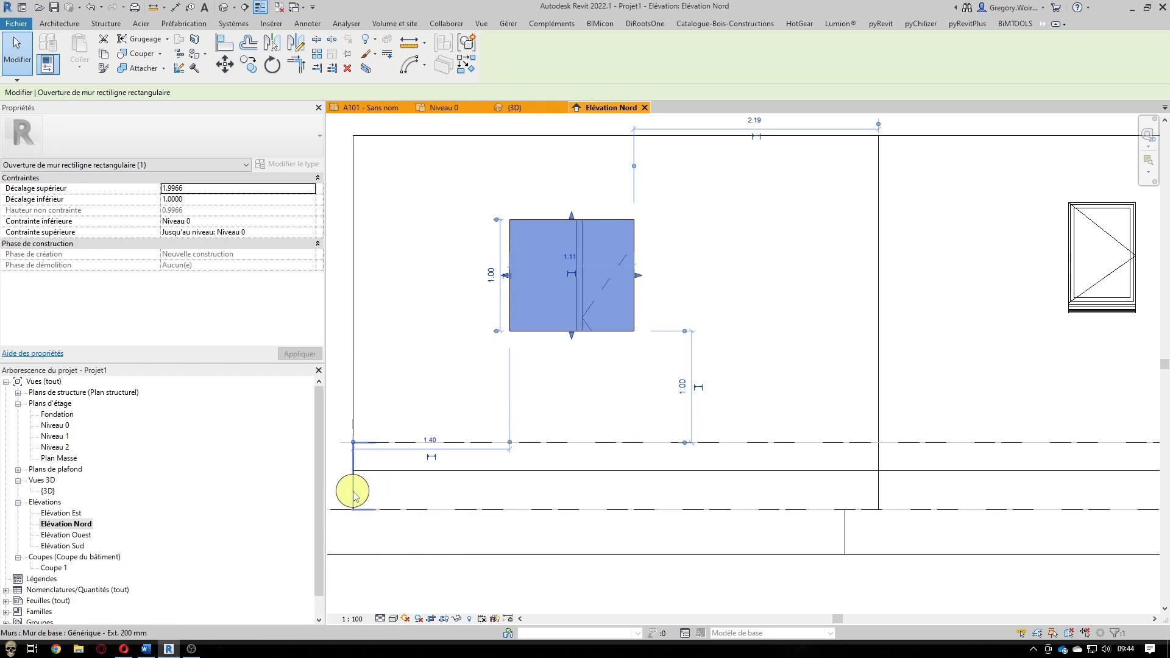
click(430, 441)
text(1.3)
key(Return)
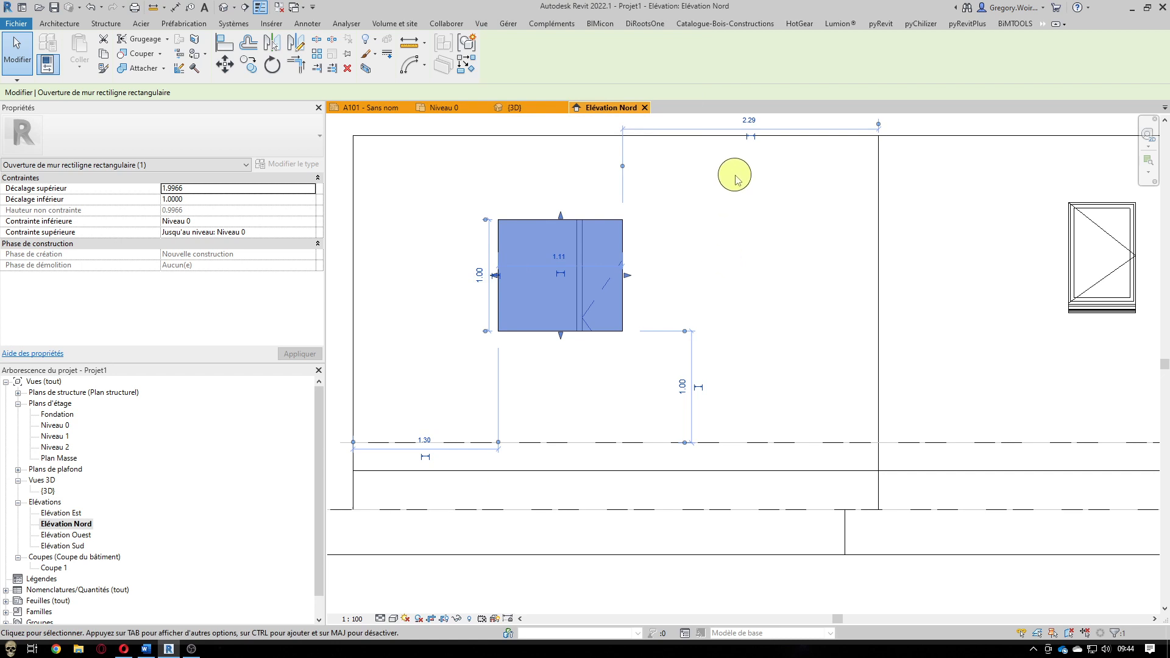
- Set the opening's width to 1 m and its distance from the wall's left outer edge to 1.3 m
click(693, 231)
click(599, 219)
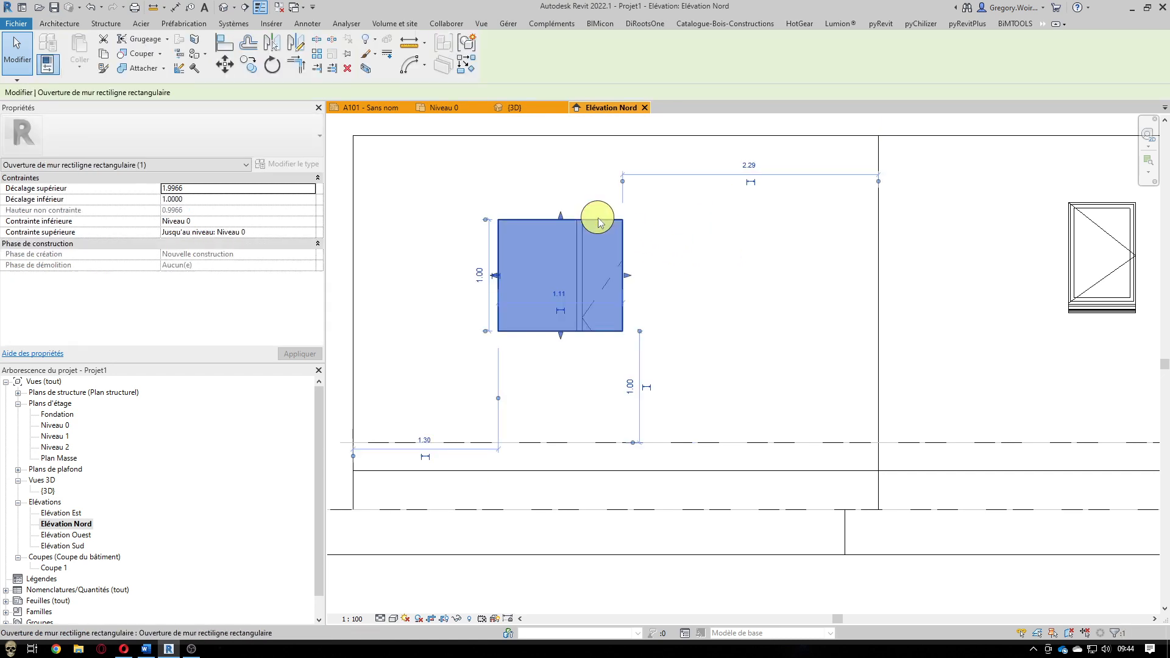
click(561, 292)
text(1)
key(Return)
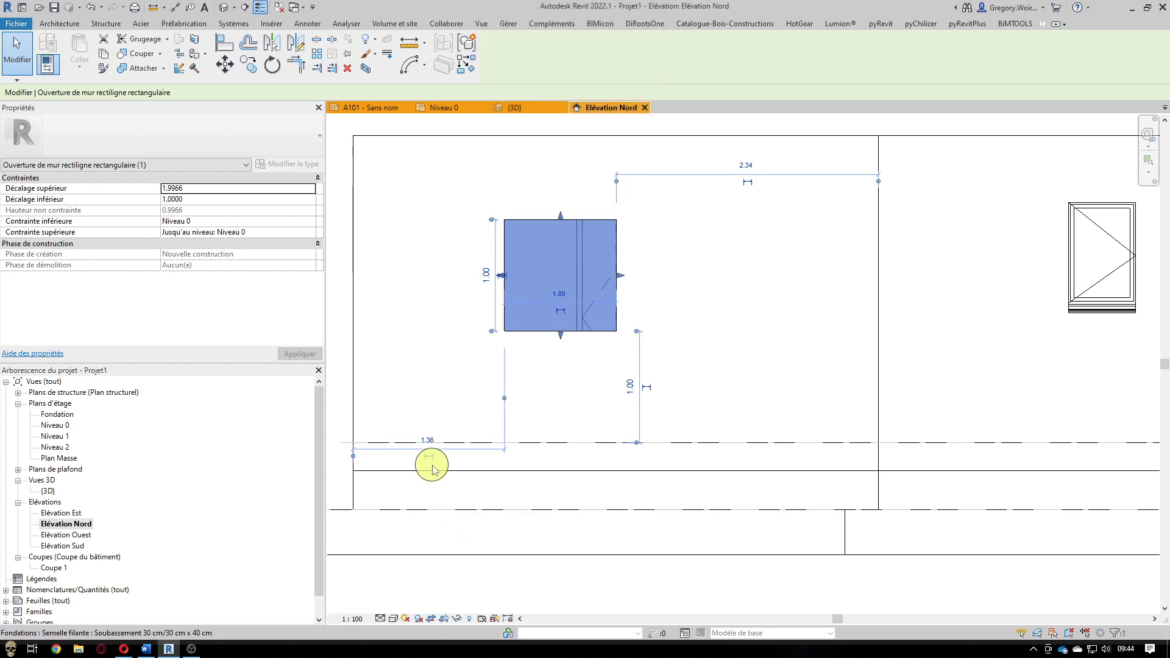
click(427, 440)
text(1.3)
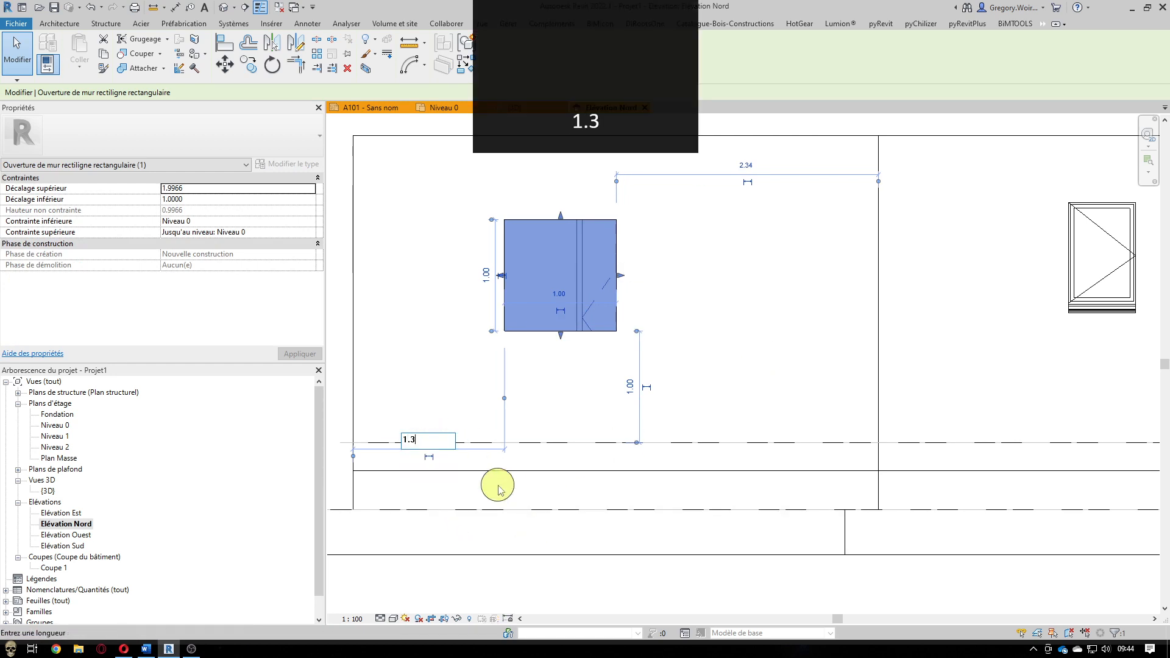
key(Return)
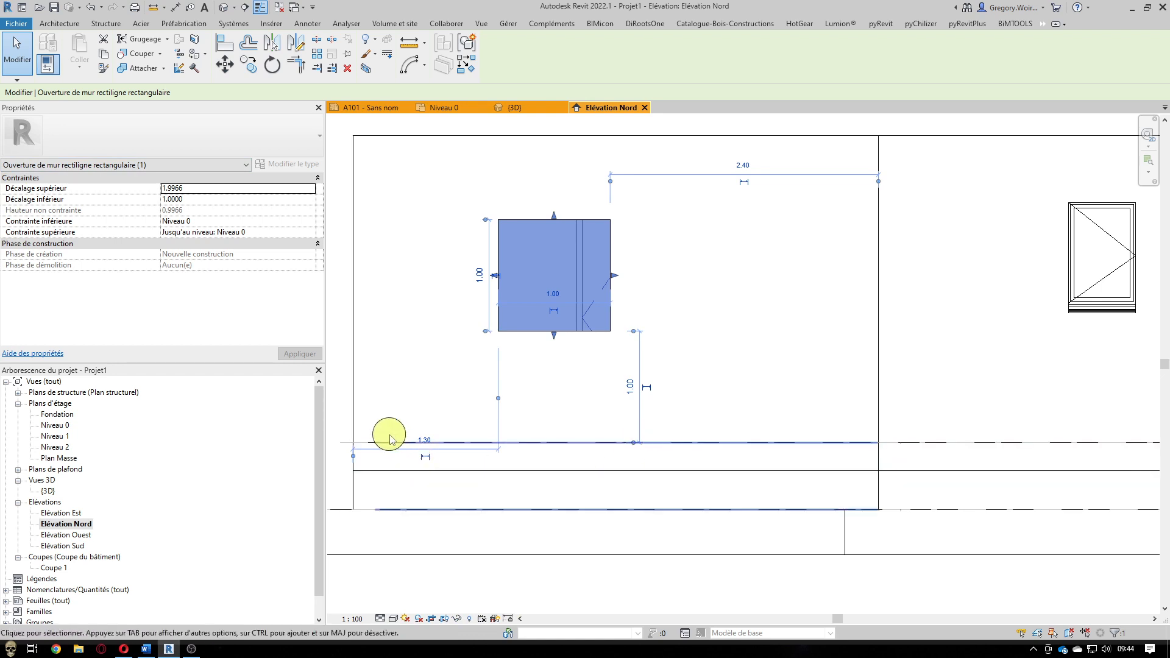
- Inspect the wall opening in the 3D view and open the A101 sheet
click(523, 112)
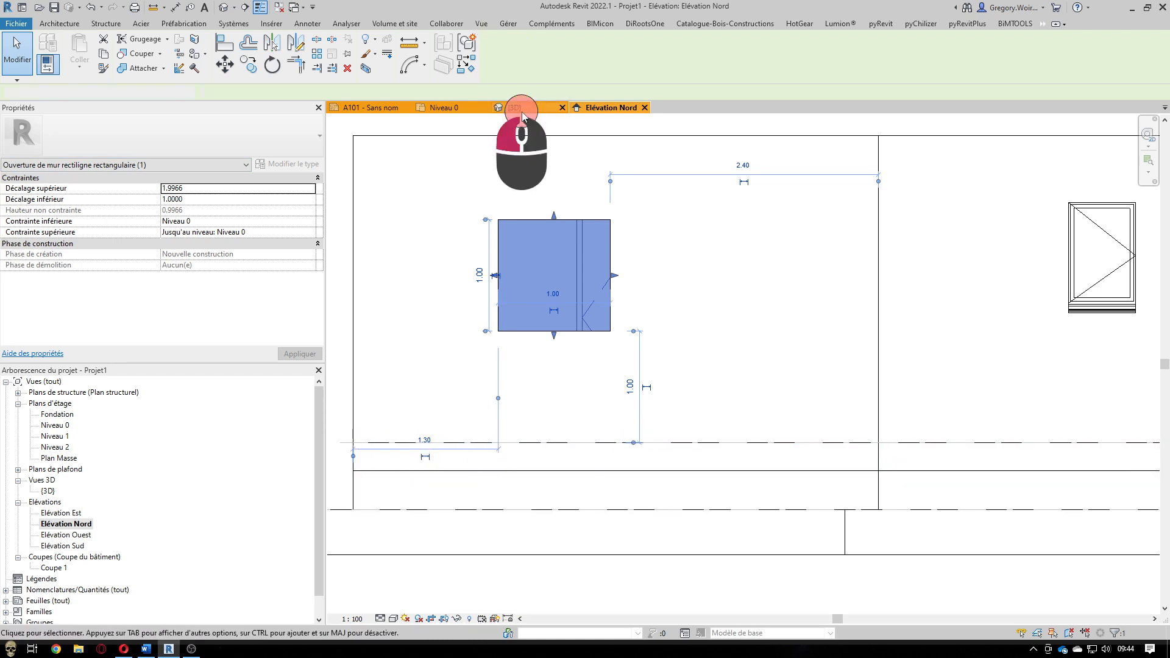
click(416, 383)
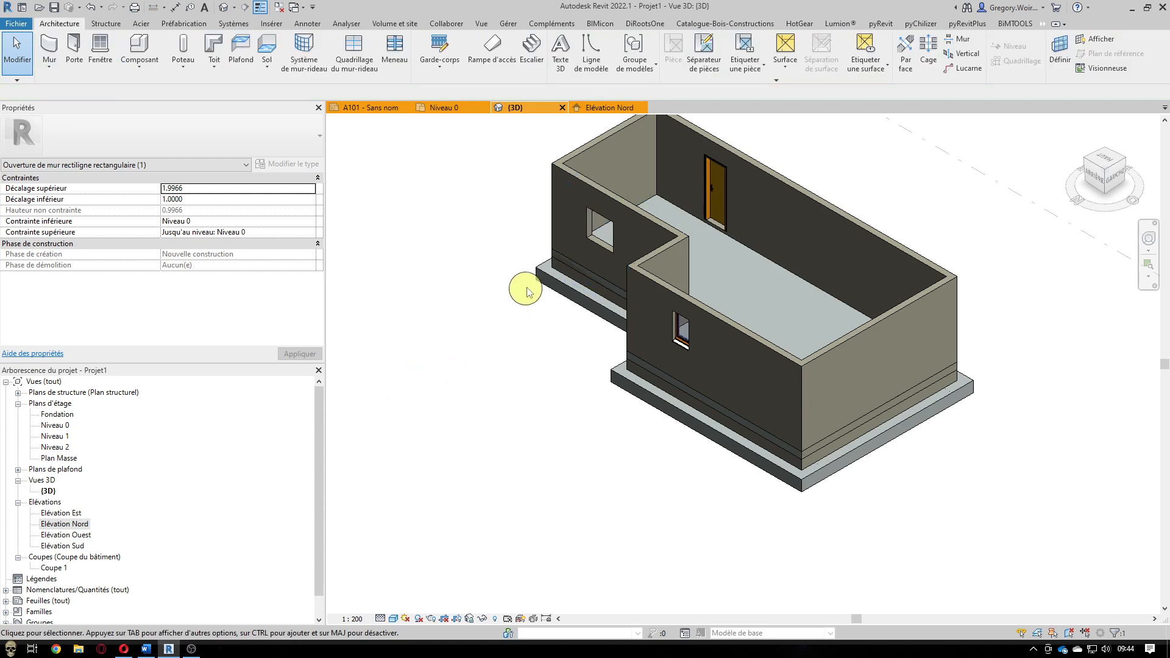
scroll(524, 262, up, 4)
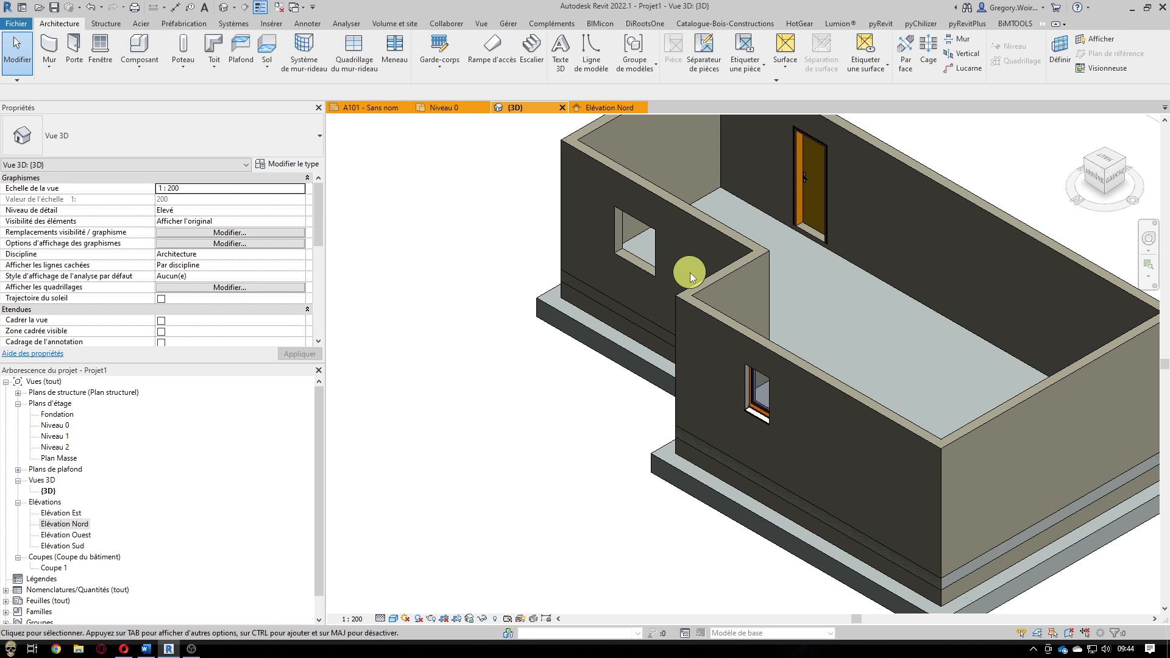
click(374, 108)
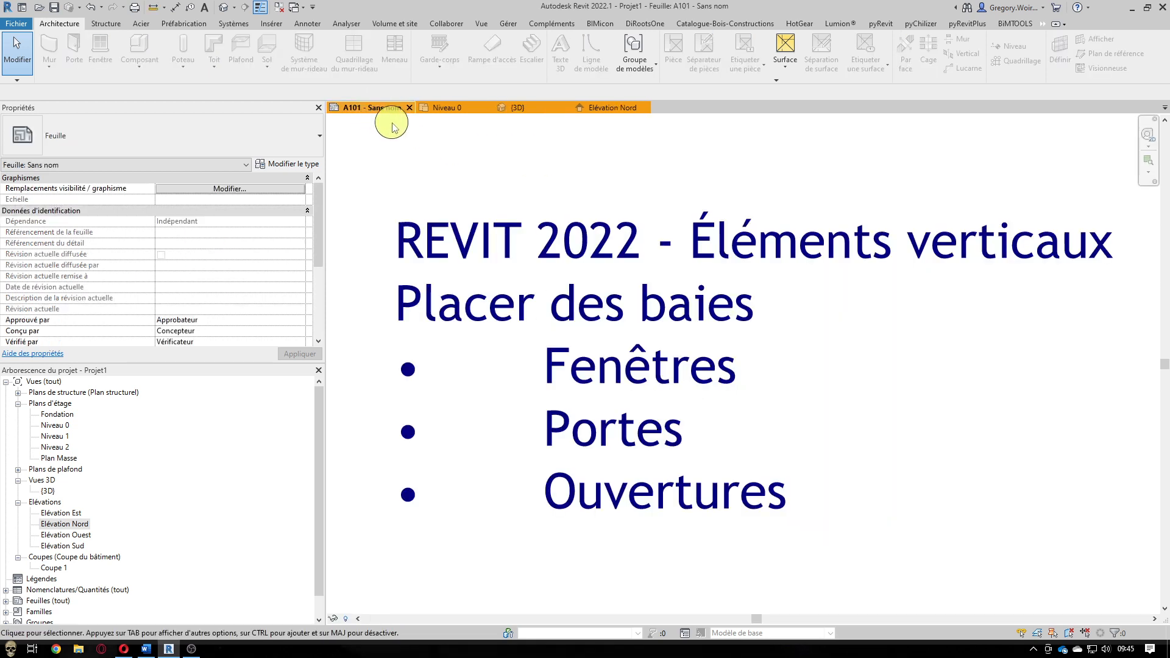